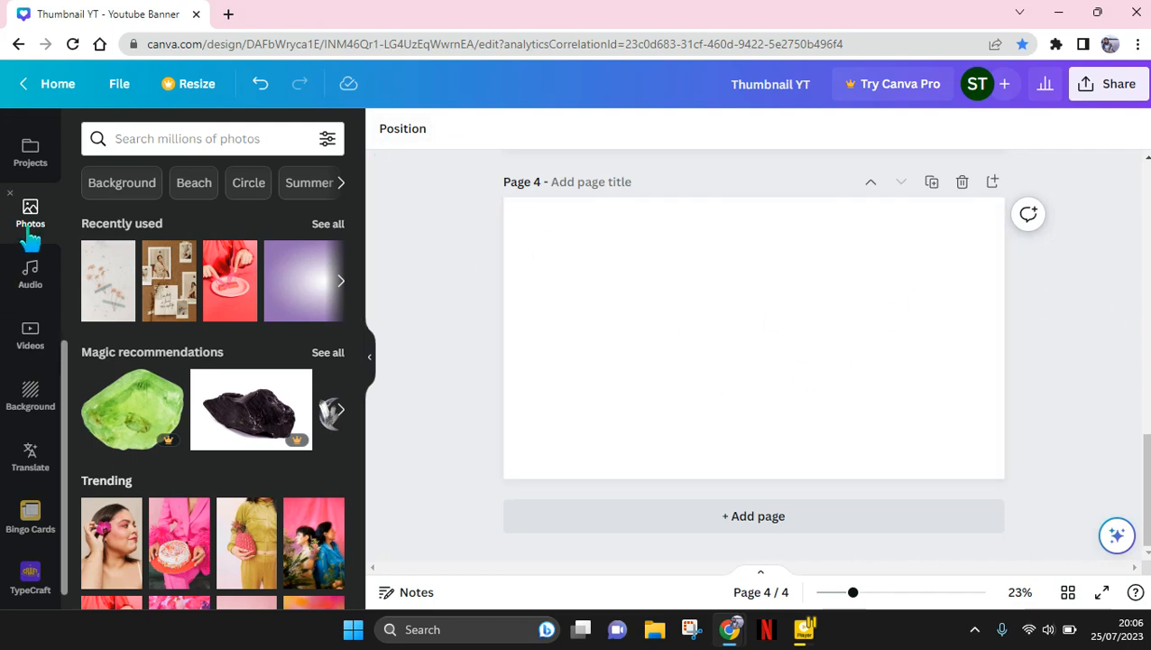
Search the photo library for "graffiti background".
click(146, 141)
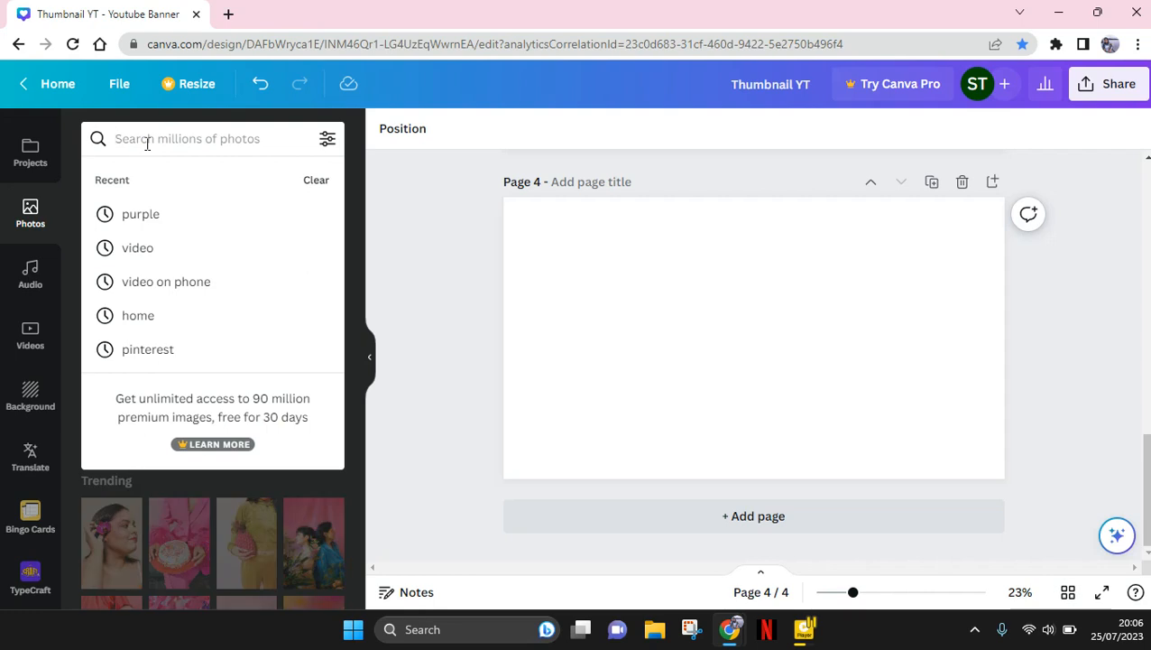
text(graff)
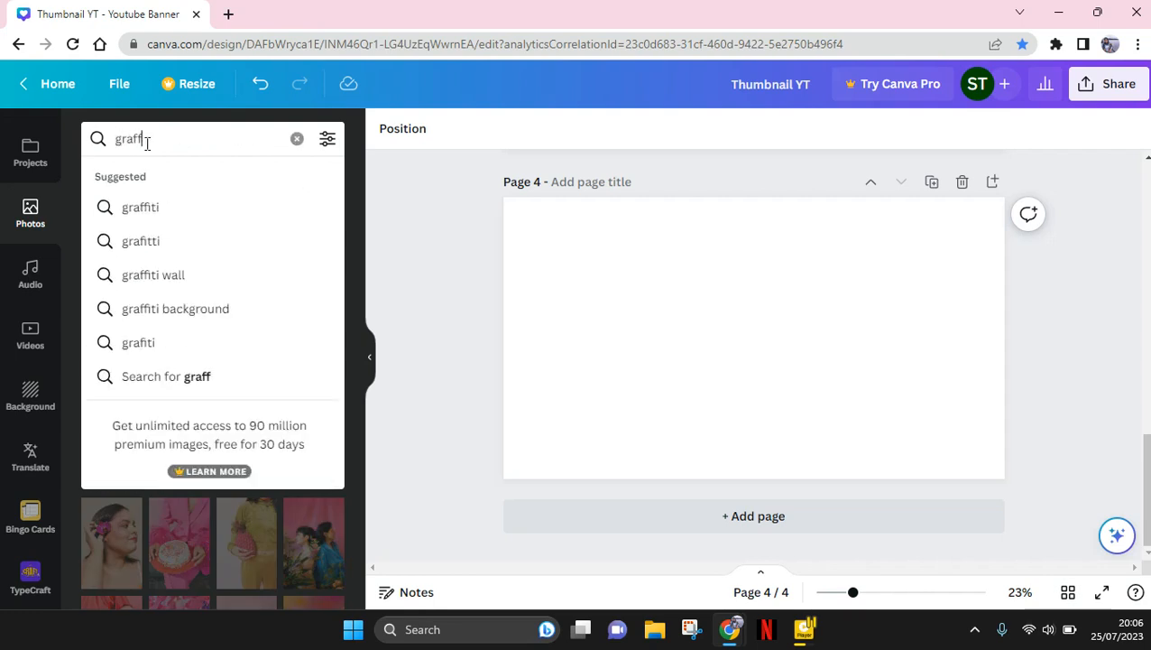
key(Down)
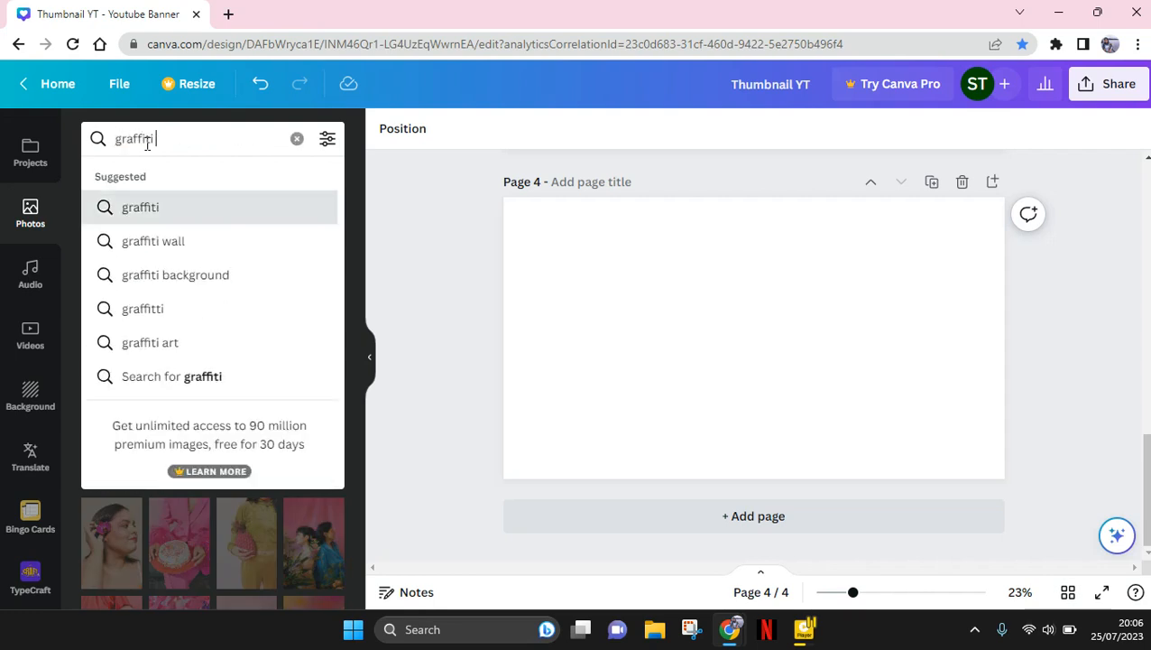
text(ba)
key(Down)
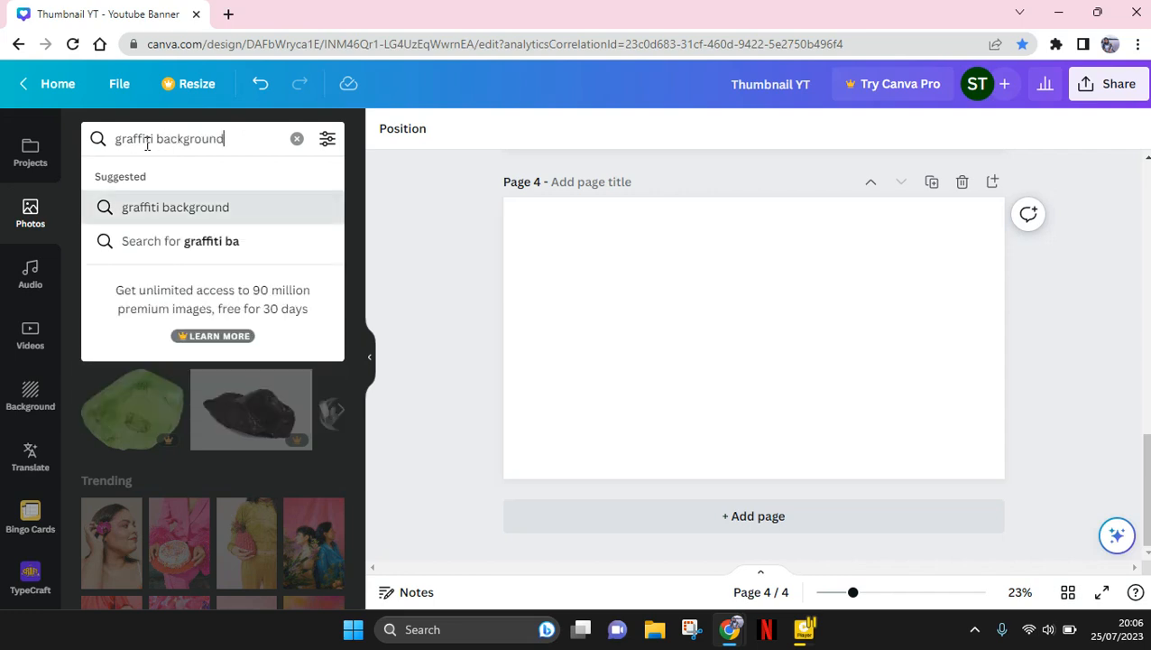
key(Return)
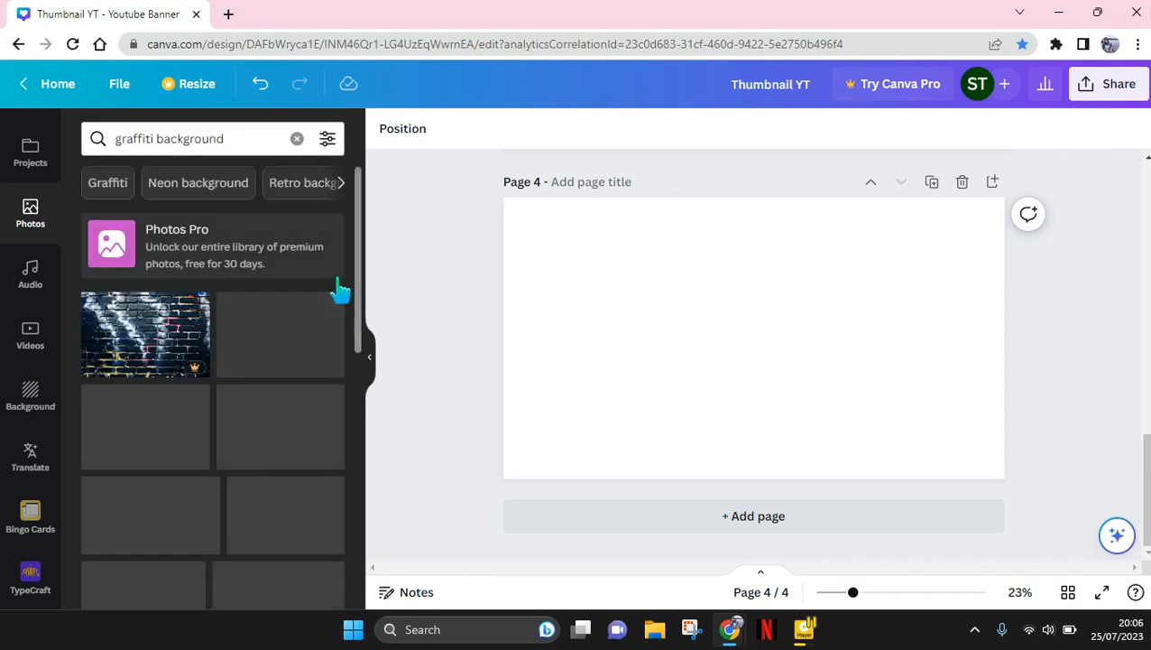
Add the multicoloured abstract graffiti mural photo to page 4 and set it as the page background.
key(slash)
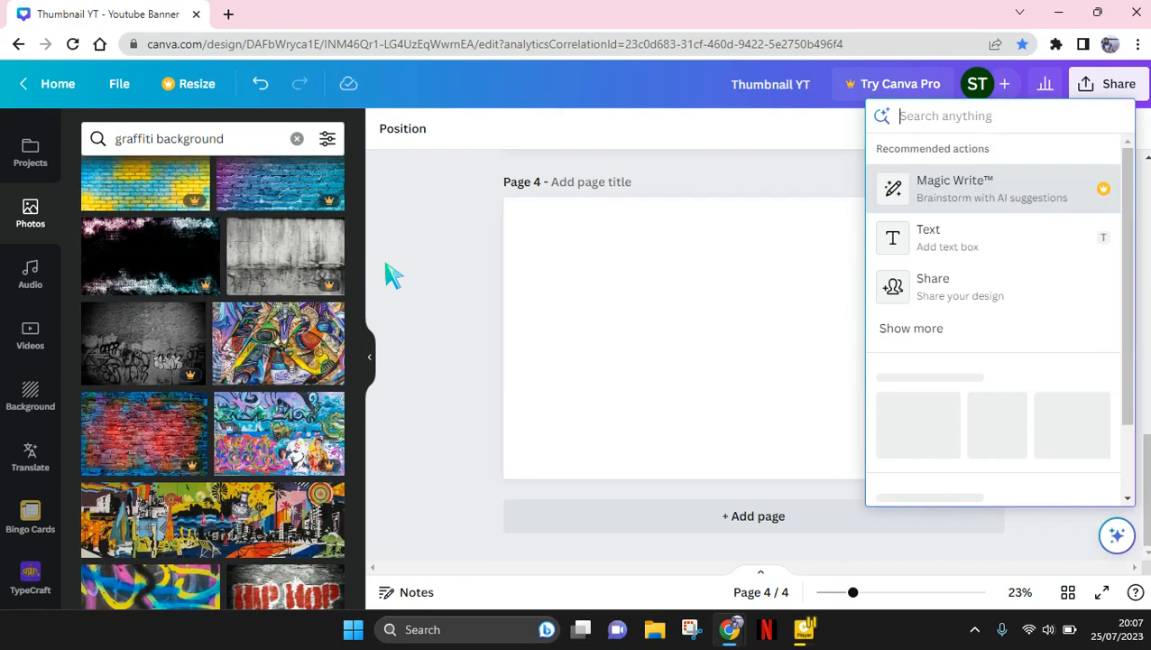
click(419, 353)
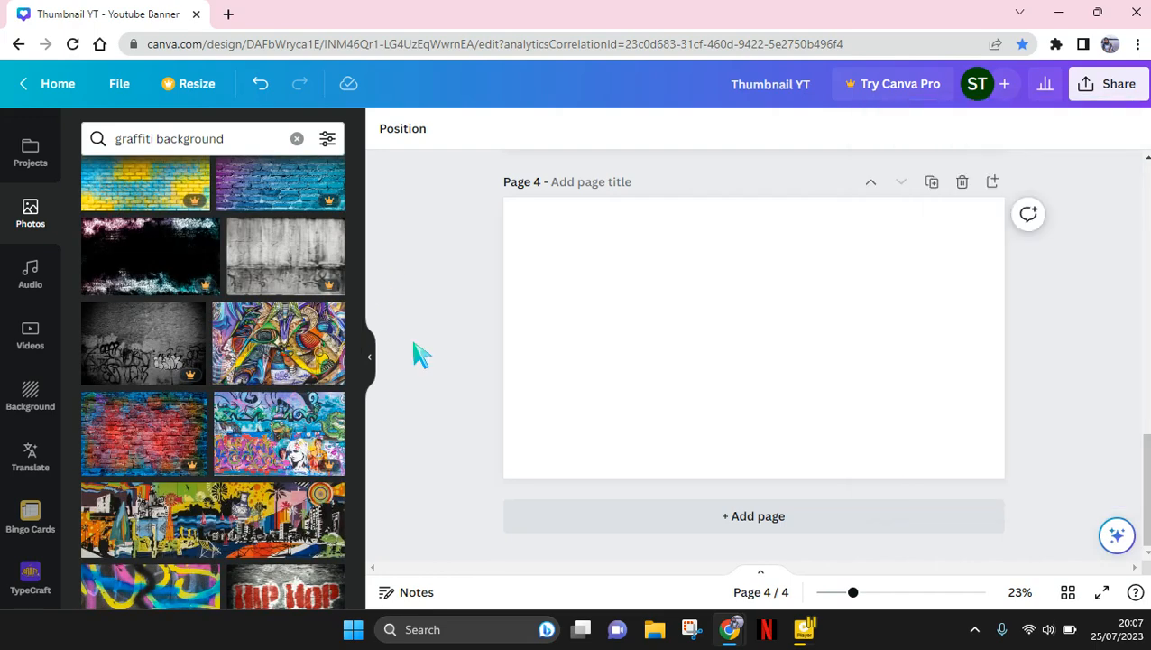
click(315, 355)
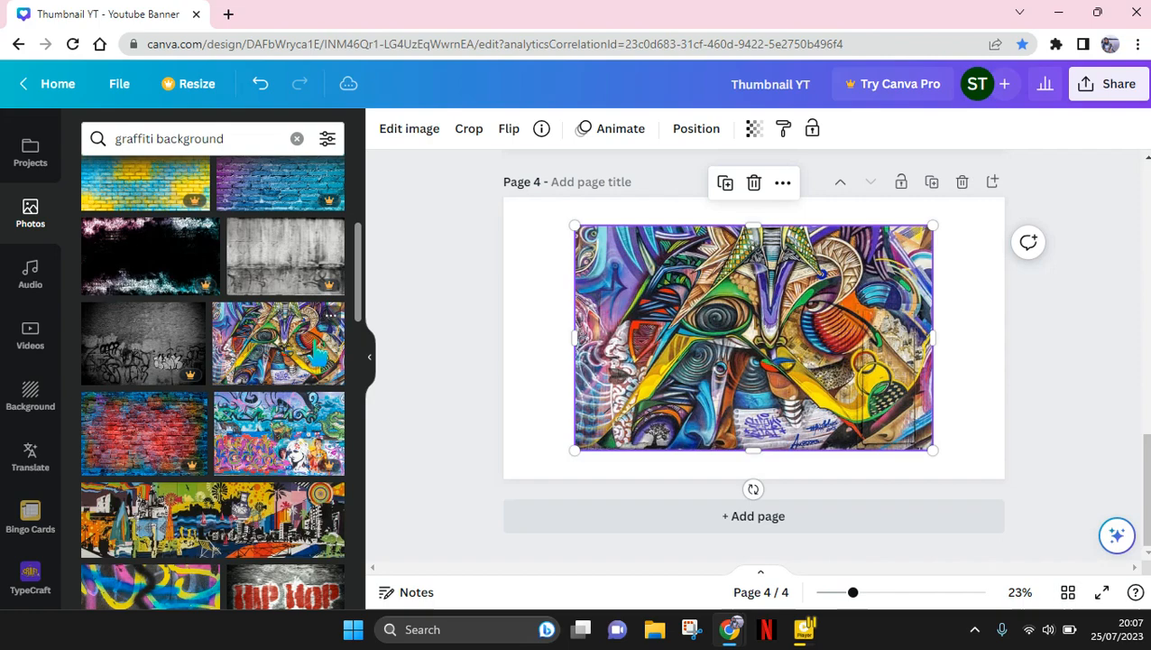
right_click(724, 332)
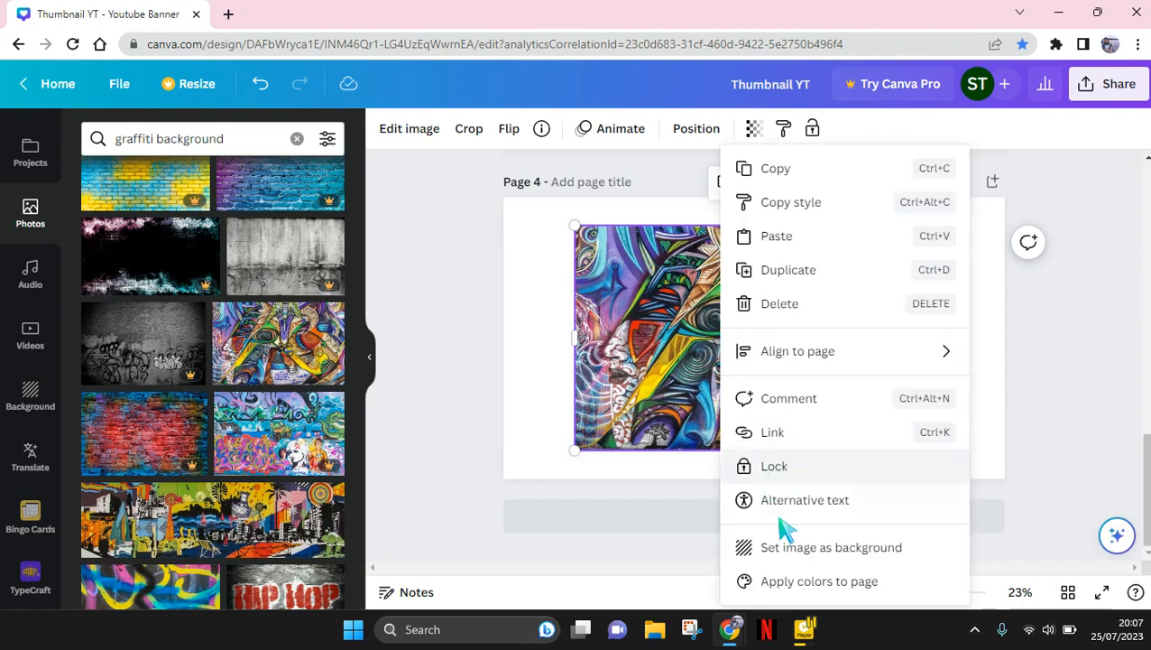
click(788, 550)
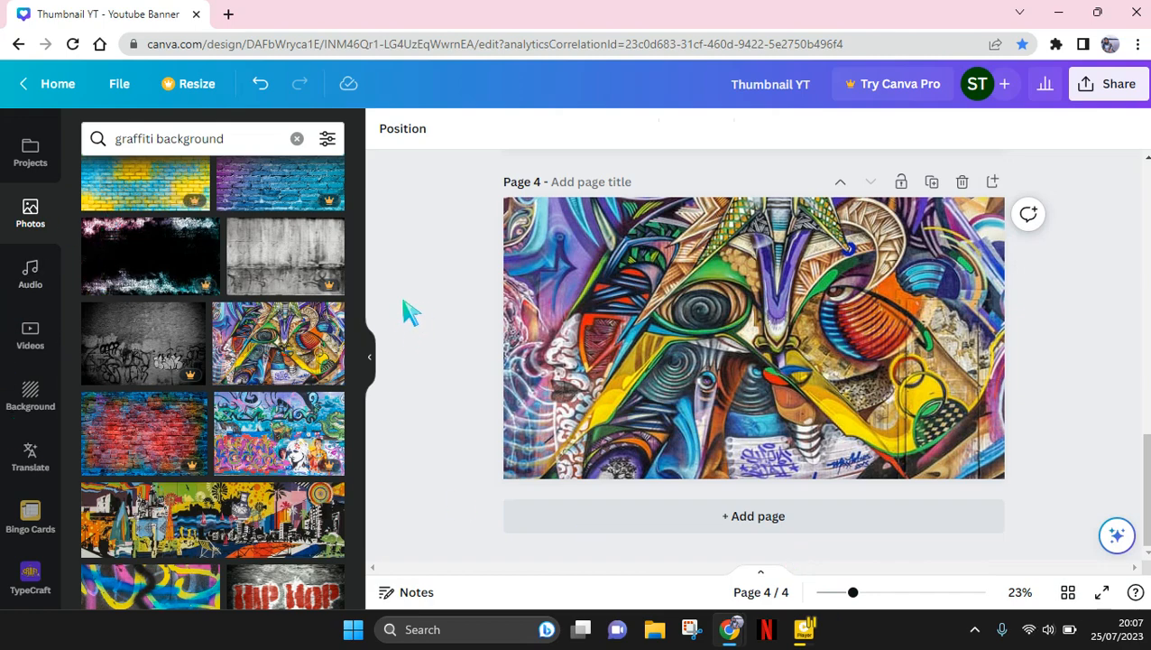
Add the uploaded cutout photo of the five-member group in grey blazers to page 4.
scroll(363, 271, up, 3)
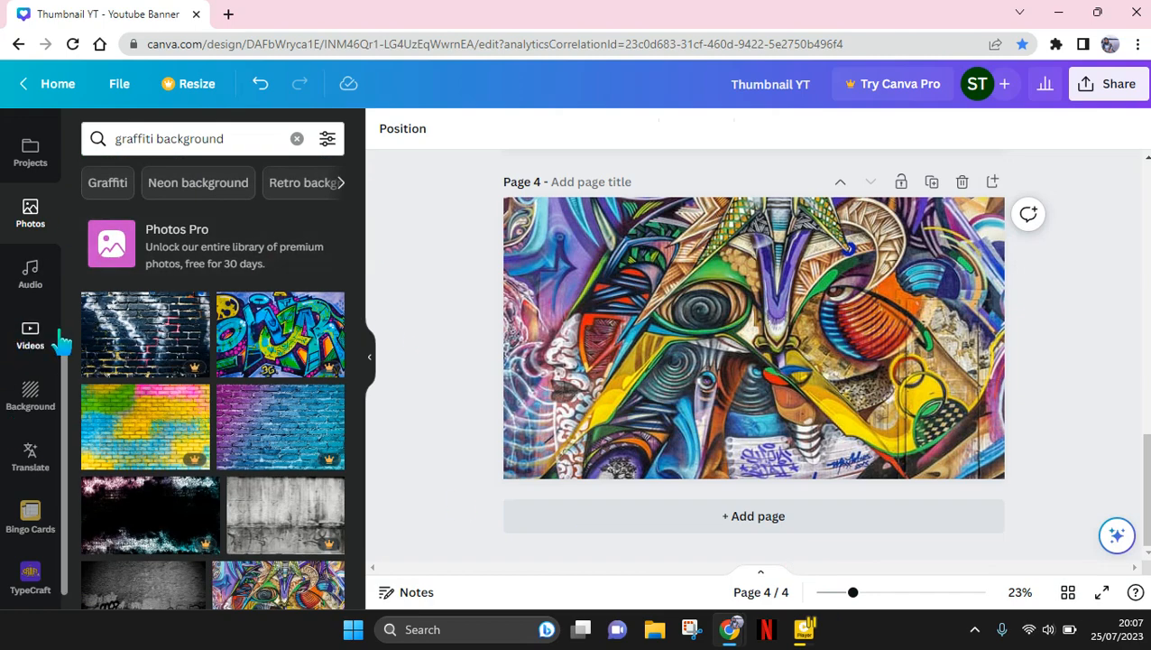
scroll(63, 298, up, 3)
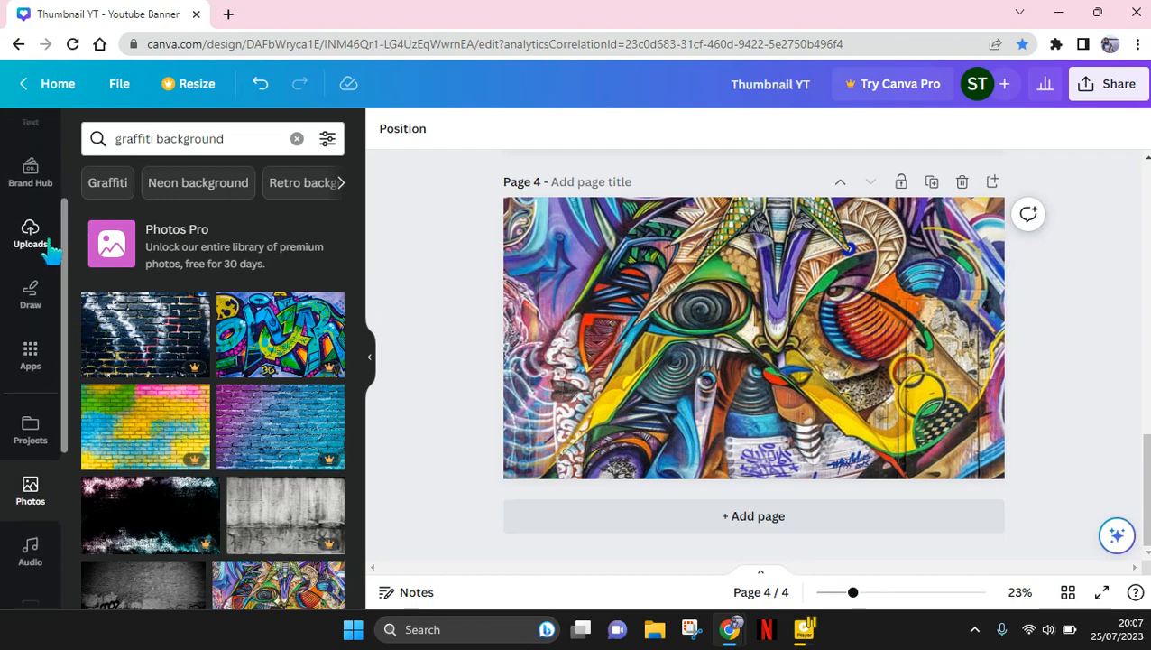
click(45, 246)
click(180, 352)
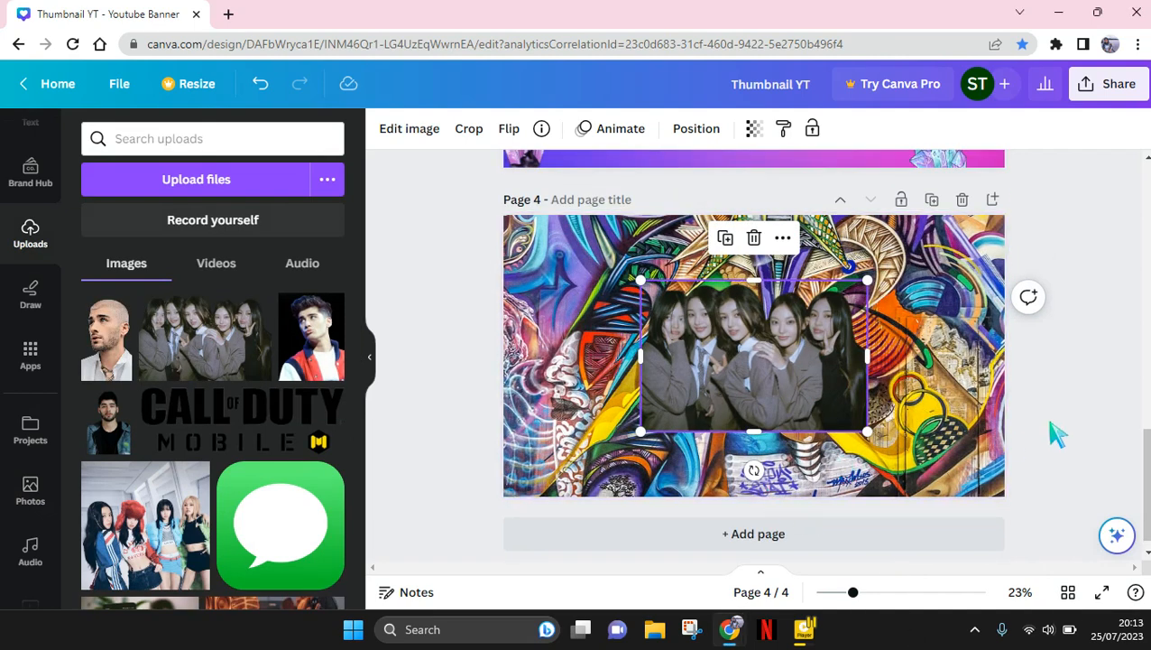
click(1058, 433)
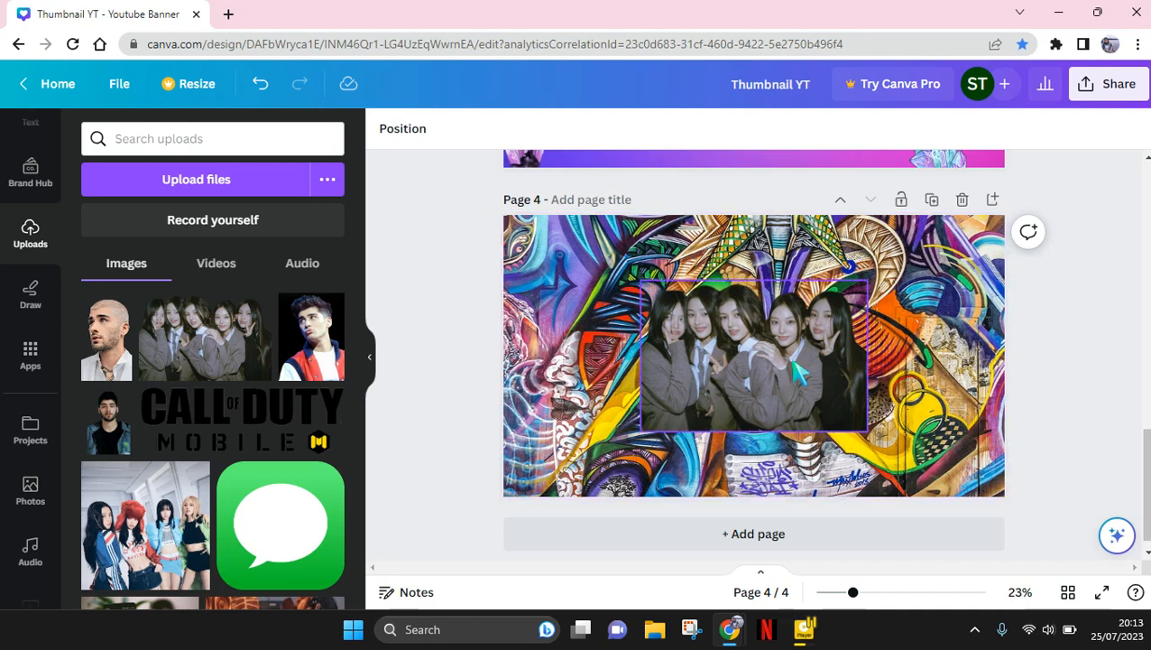
Enlarge the group cutout and place it centred horizontally along the bottom edge of the page.
click(842, 361)
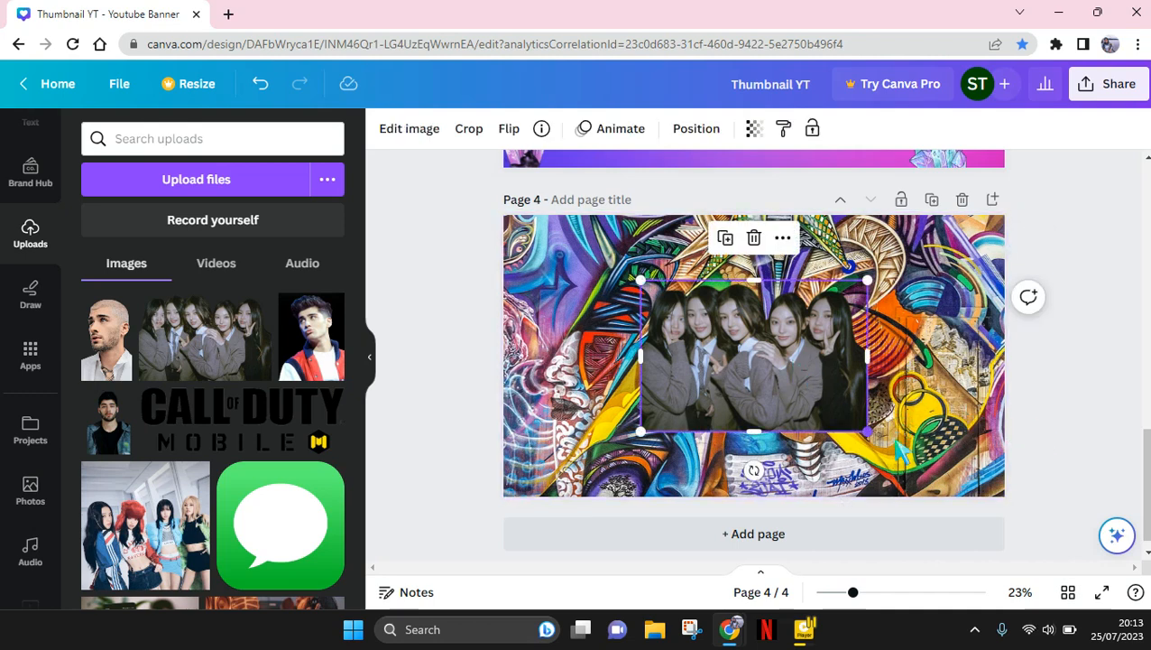
drag(896, 444, 945, 483)
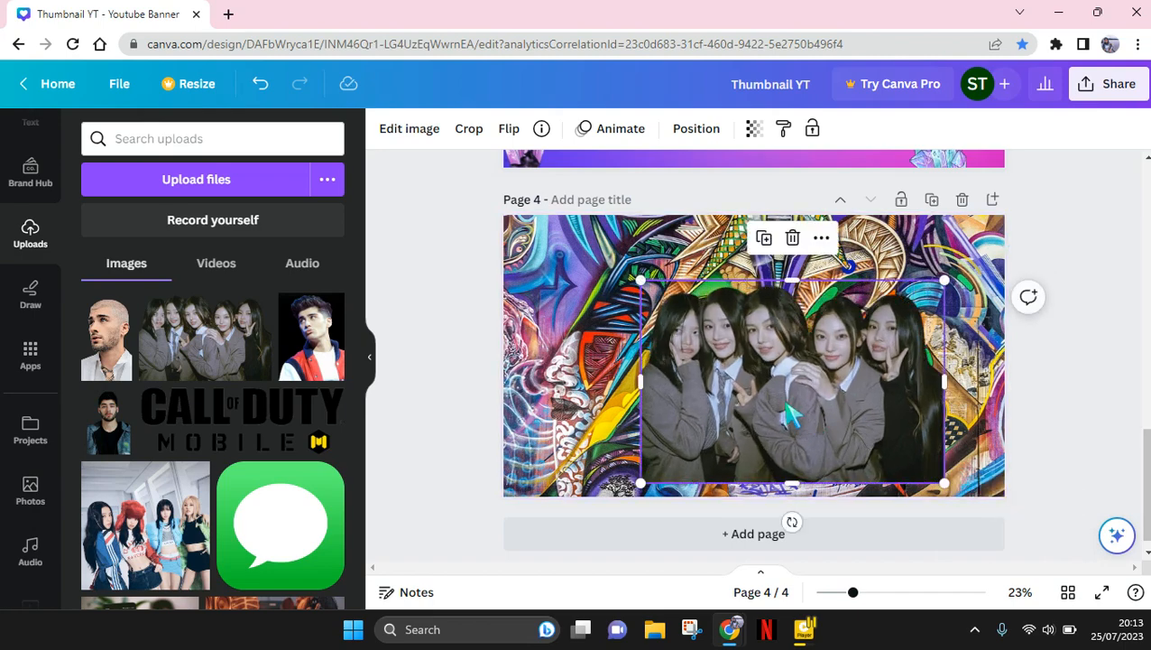
drag(791, 415, 752, 389)
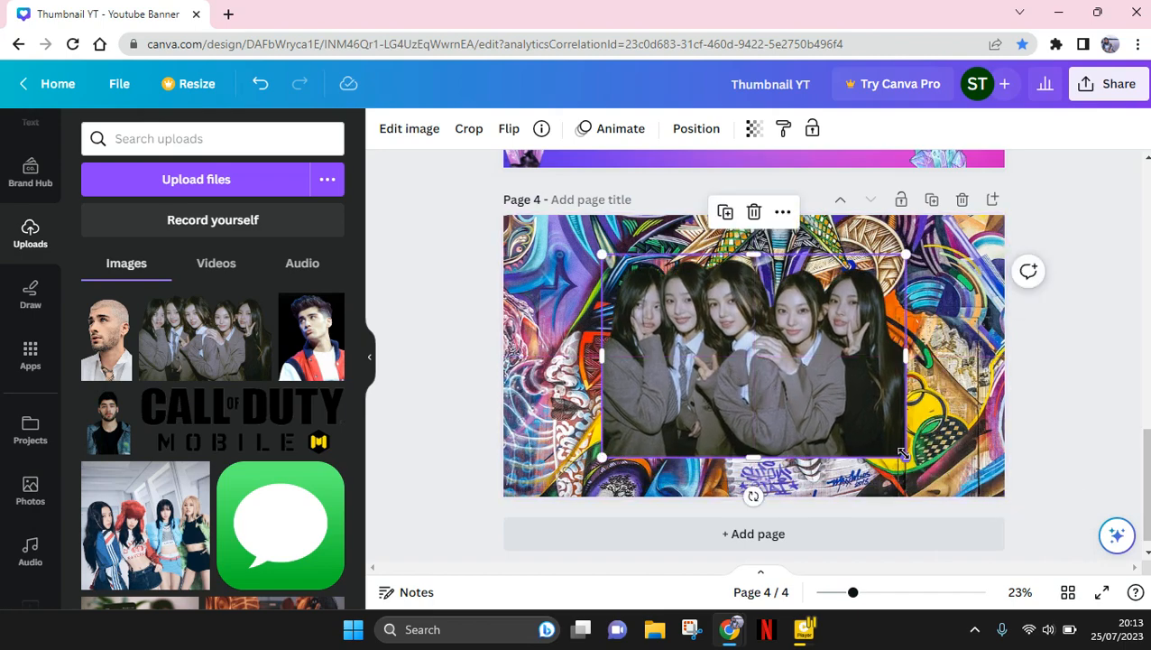
drag(928, 464, 974, 495)
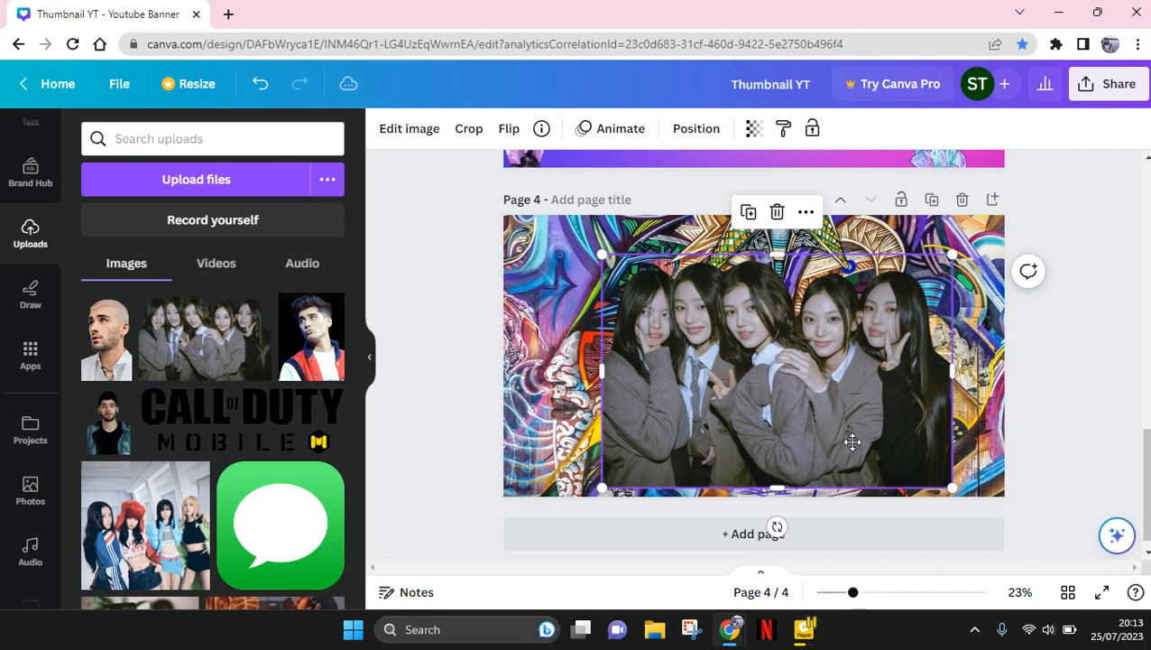
drag(853, 441, 832, 448)
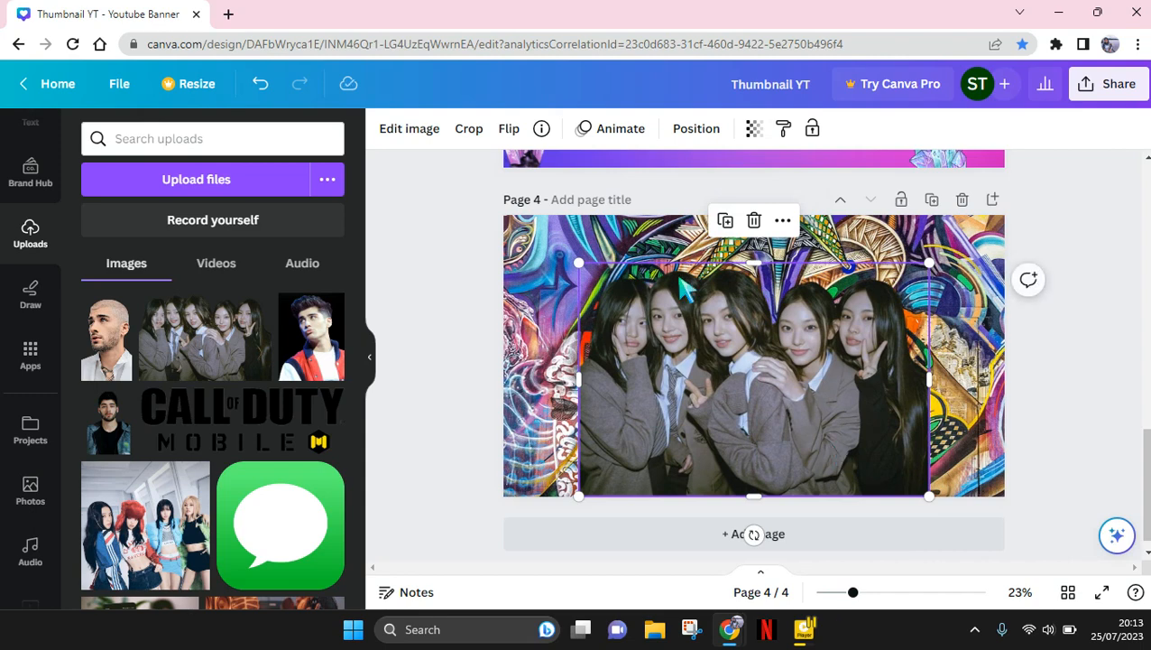
Give the group cutout a Glow shadow effect and open the glow's settings.
click(439, 151)
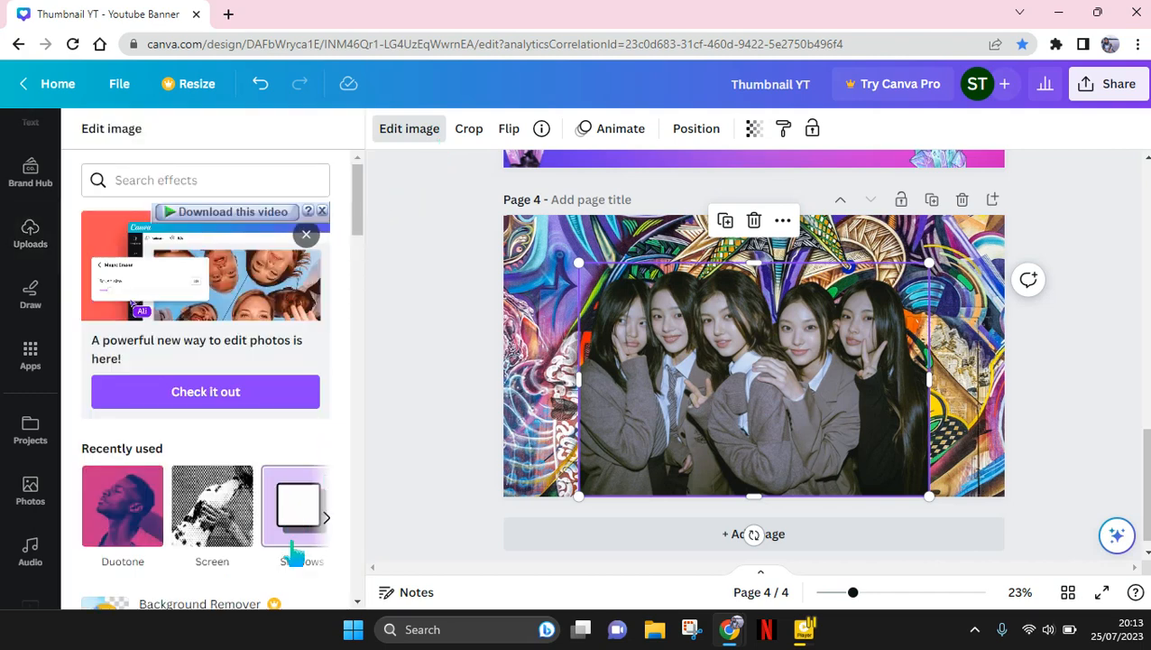
click(287, 521)
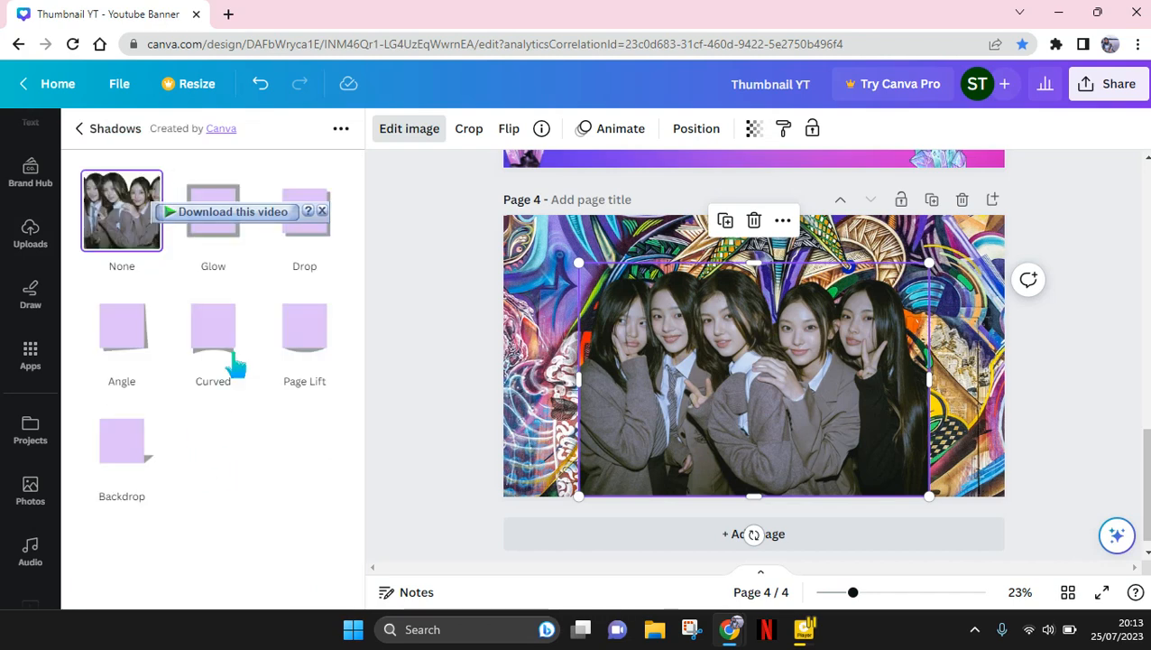
click(214, 261)
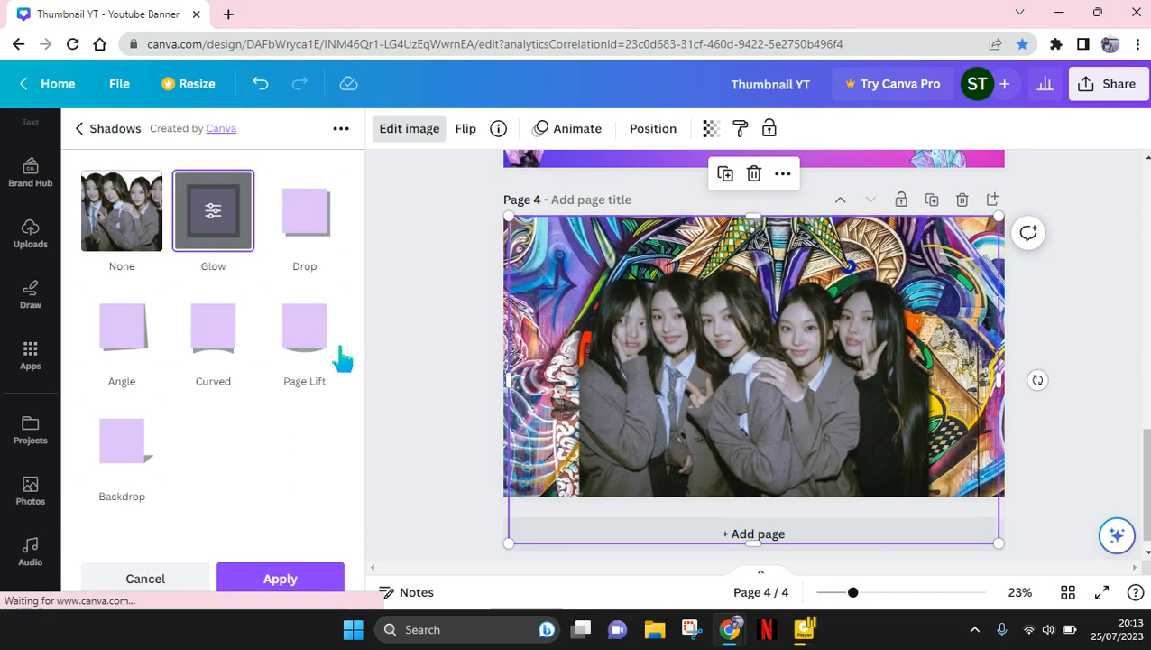
click(304, 260)
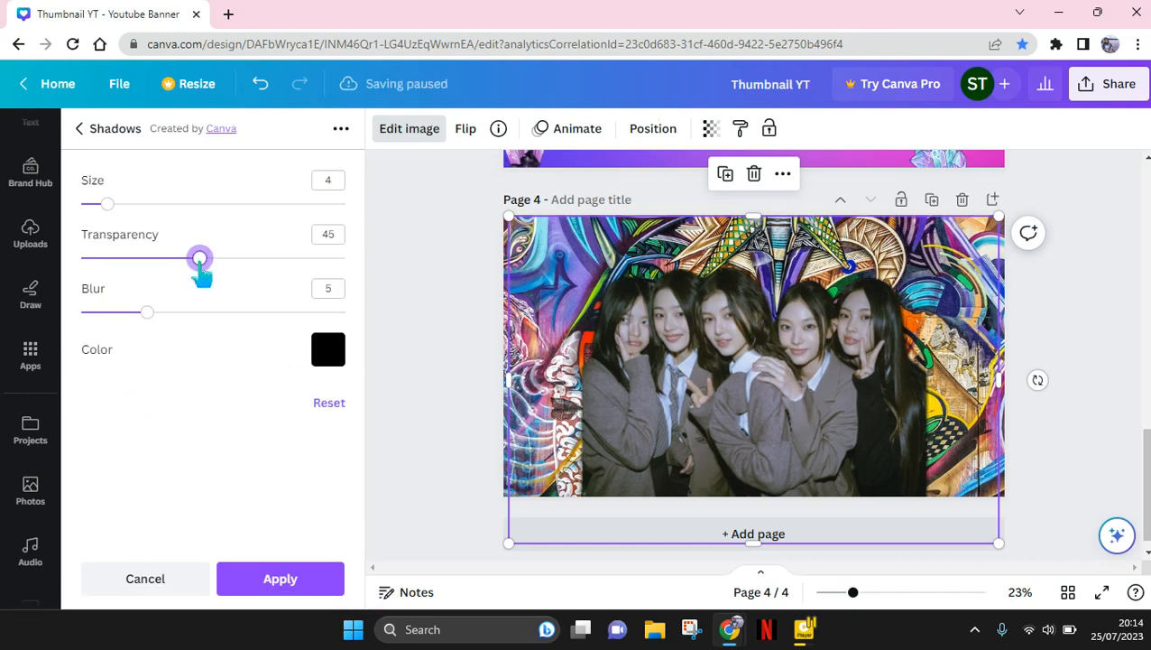
Set the glow's transparency to 100, its size to 9 and its color to white.
drag(199, 260, 407, 260)
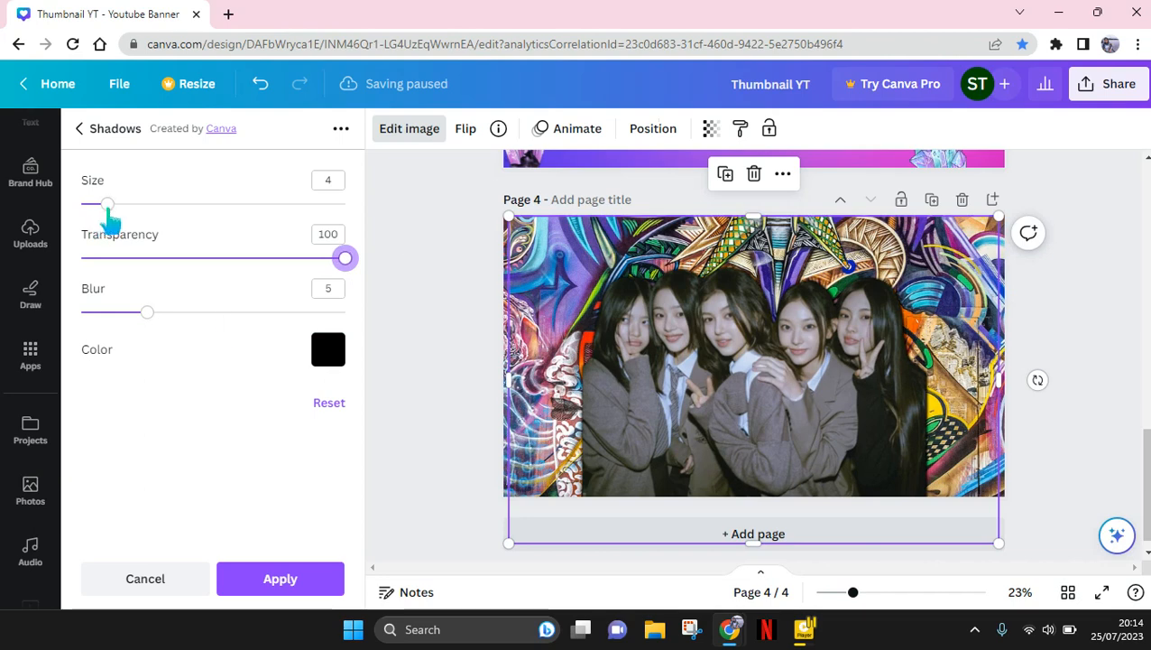
drag(108, 205, 140, 204)
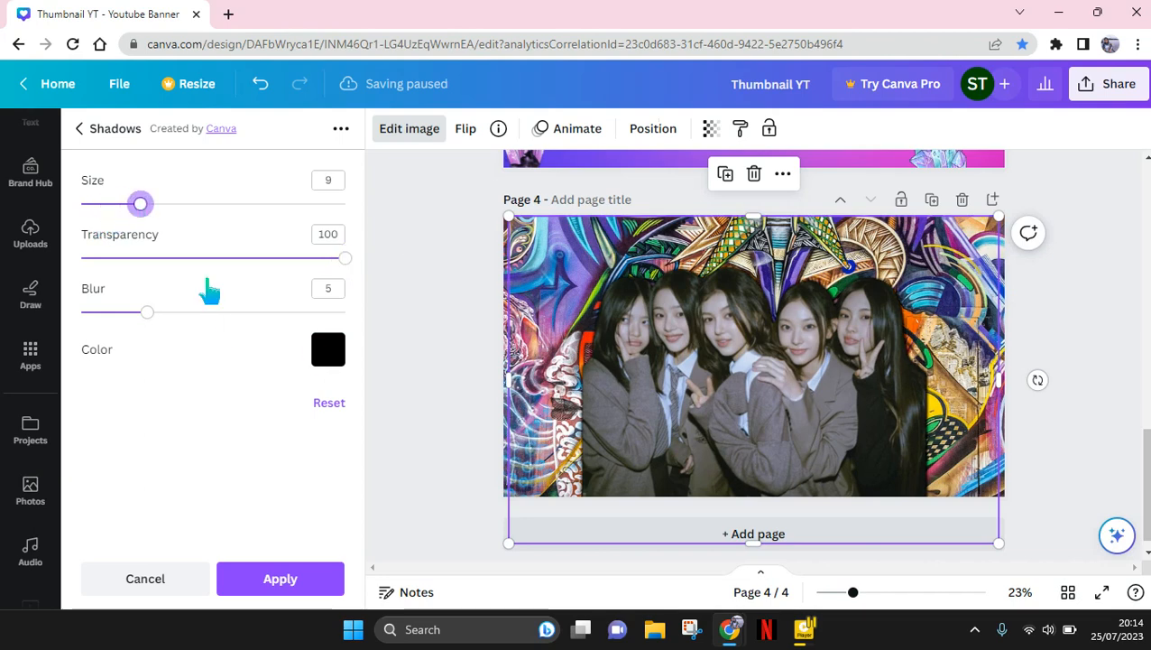
click(331, 351)
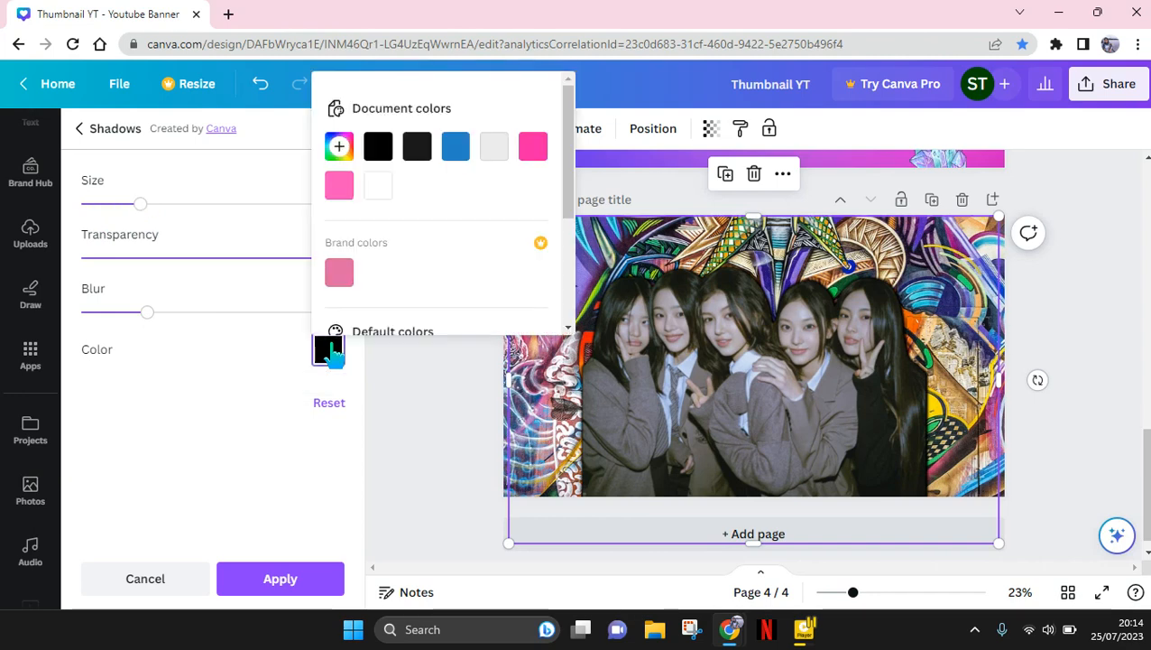
click(426, 157)
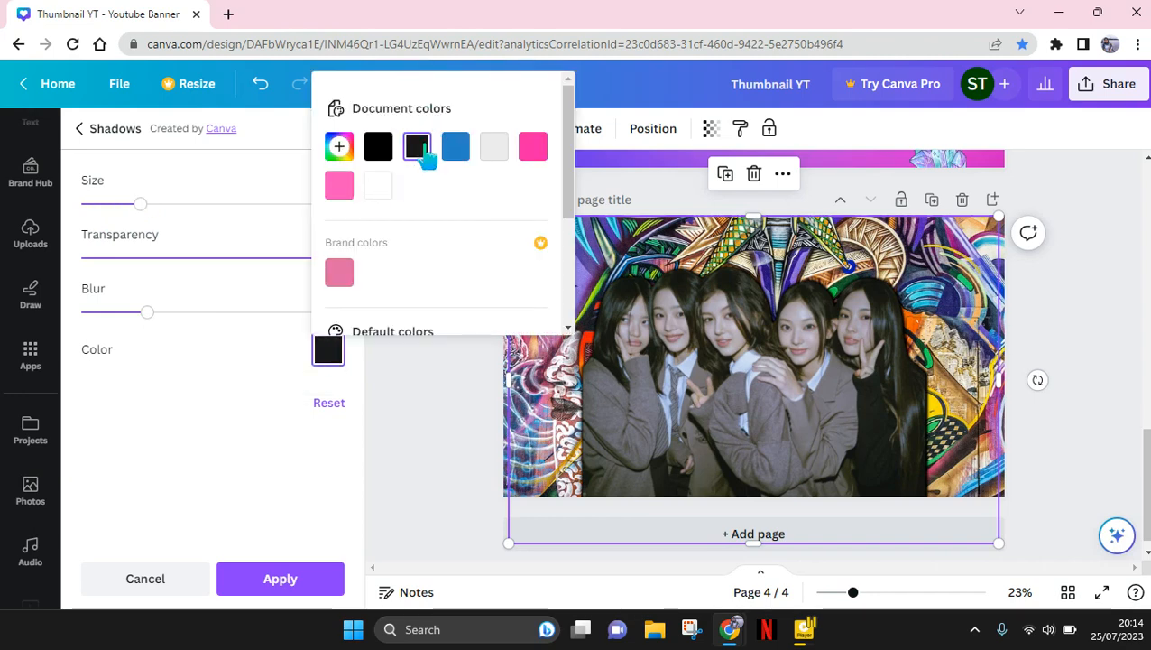
click(384, 197)
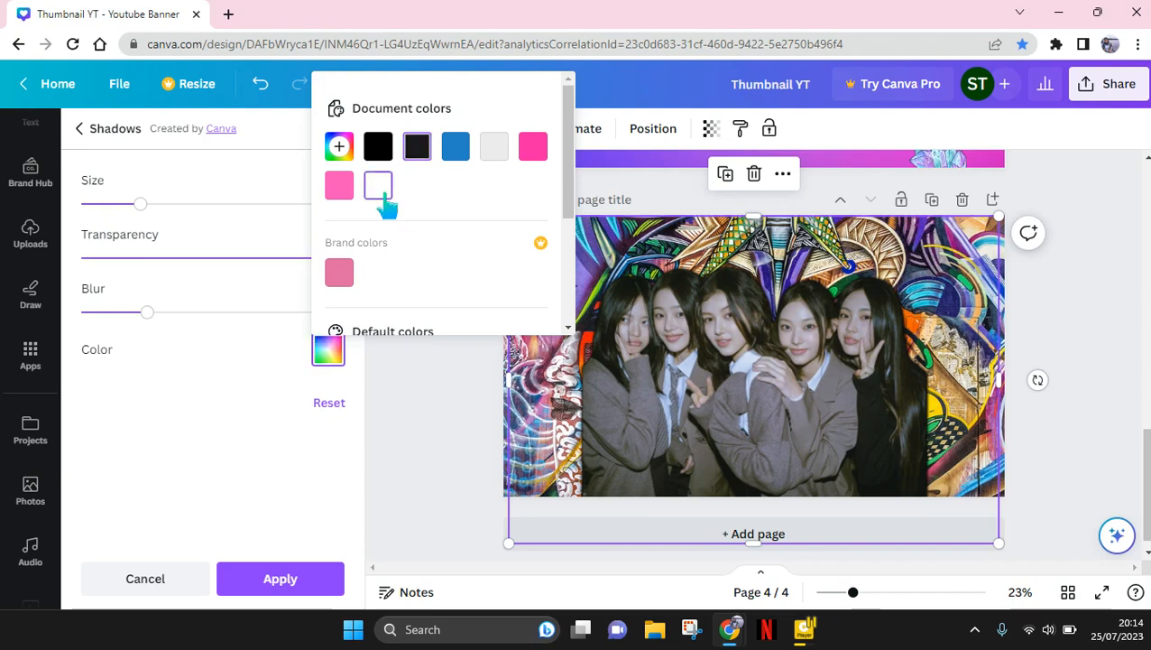
click(220, 387)
Set the glow's blur to 0 and size to 29, and apply the effect to the group cutout.
drag(147, 311, 12, 323)
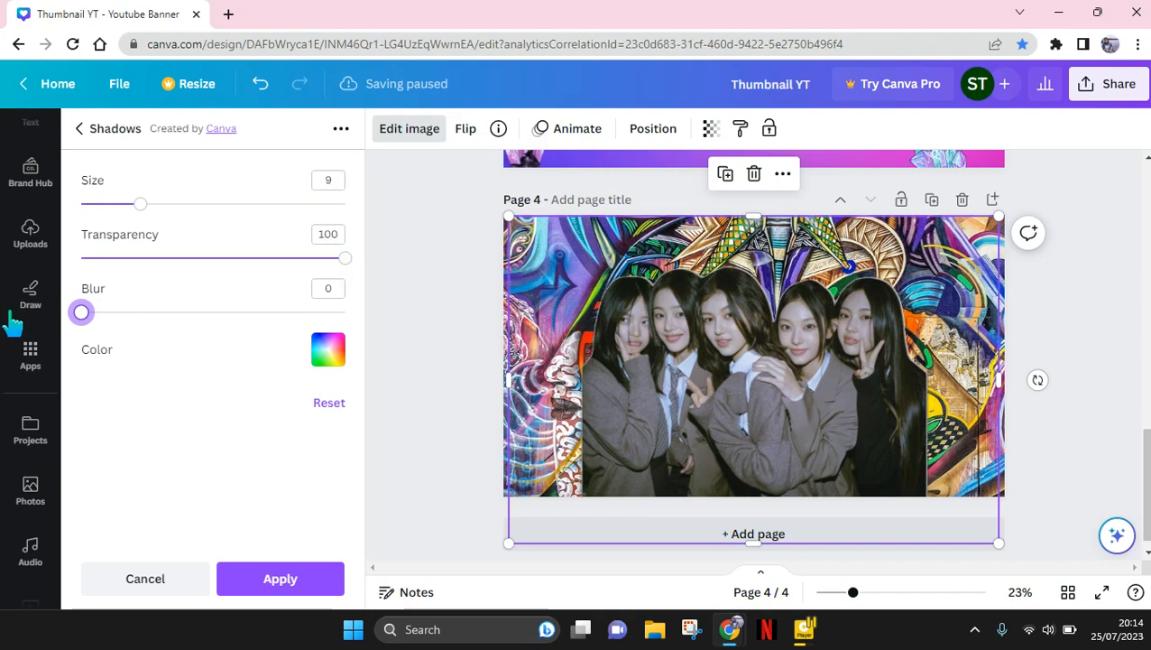
drag(140, 204, 277, 205)
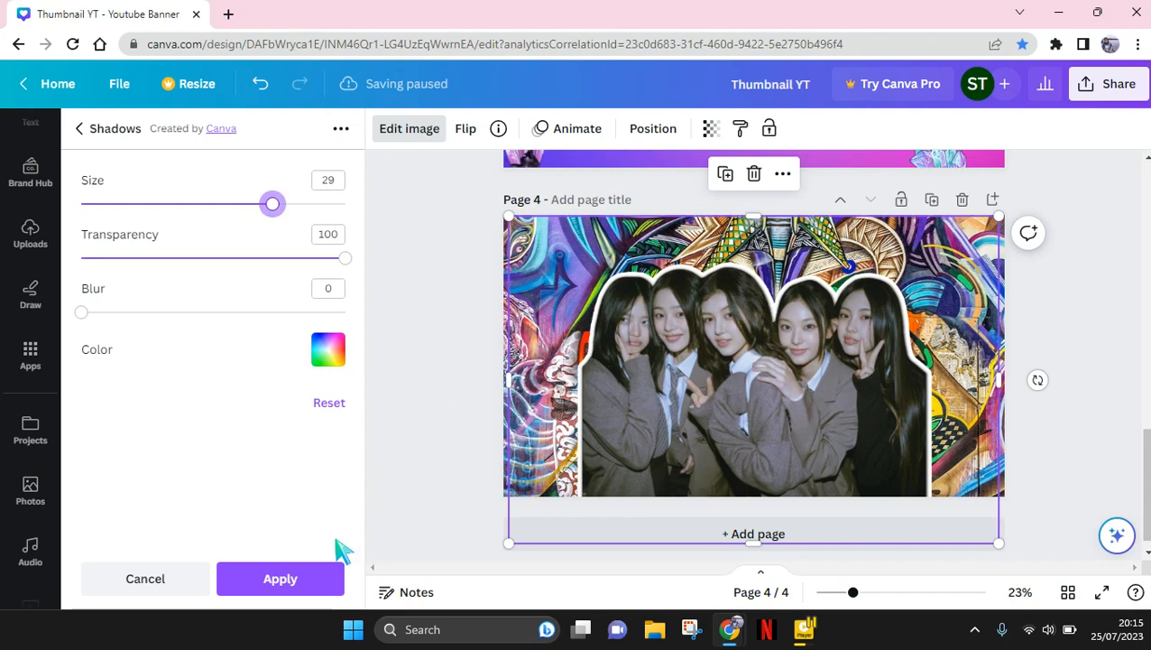
click(305, 582)
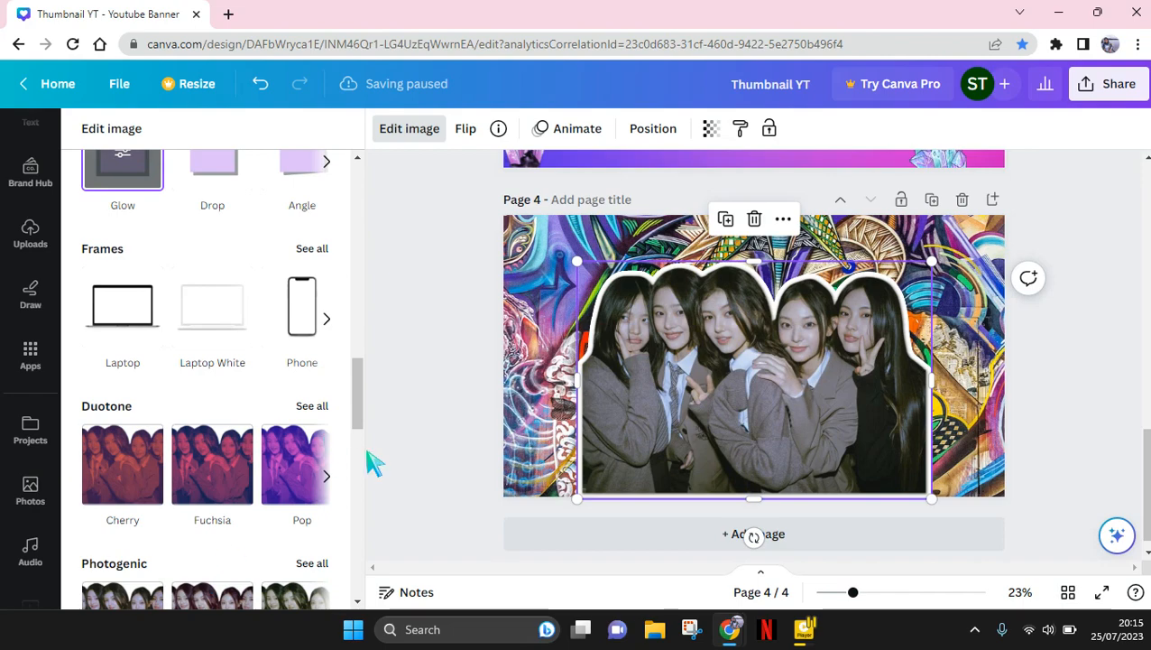
click(361, 398)
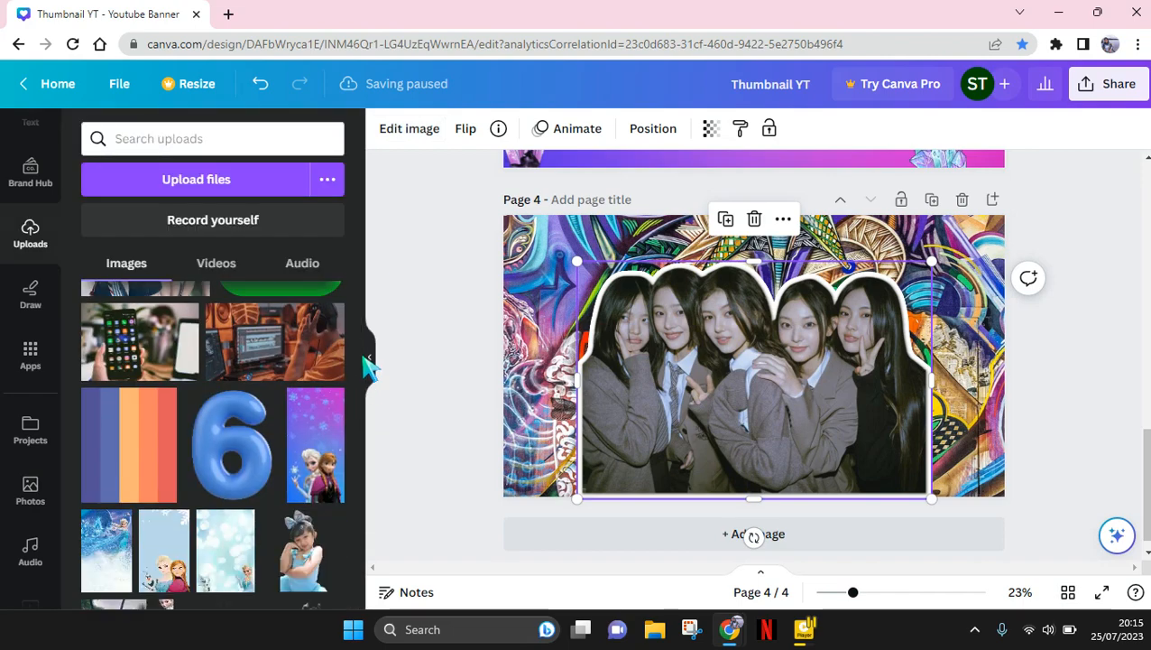
Search the elements library for "paper" and show all the graphics results.
scroll(36, 297, up, 3)
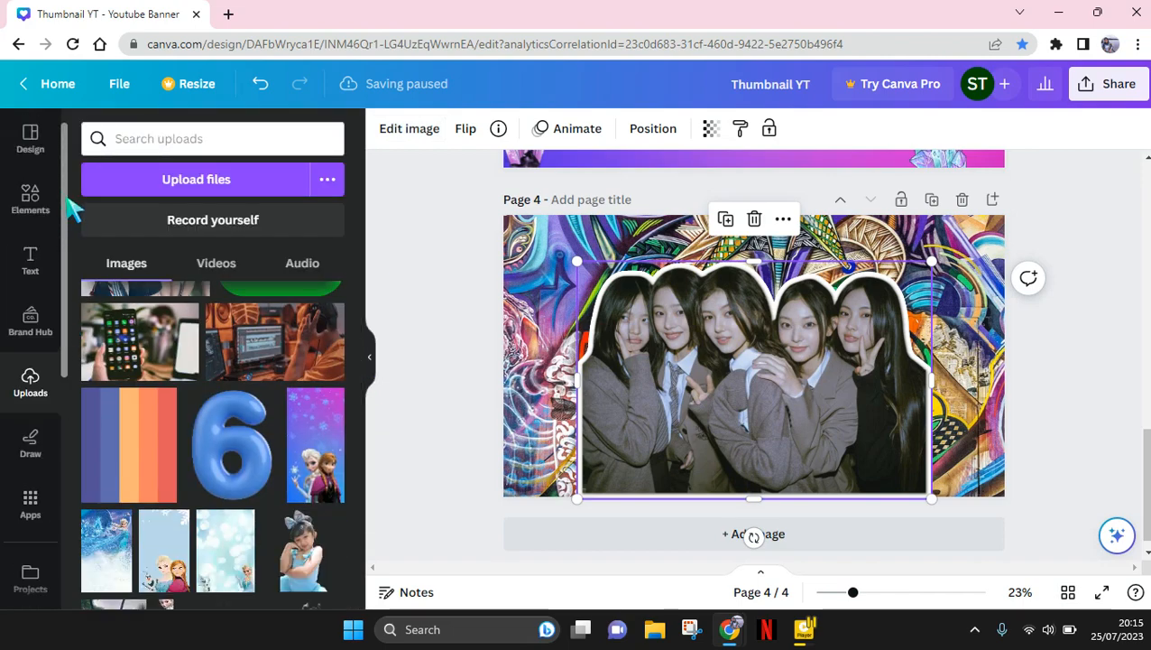
click(30, 201)
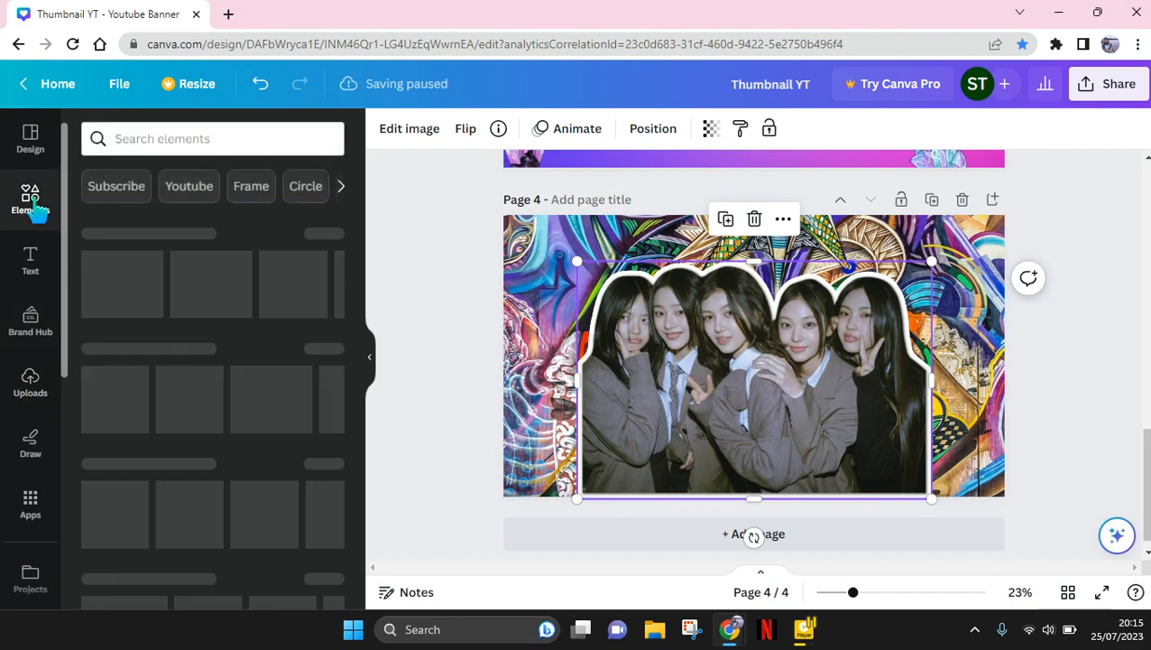
click(142, 145)
text(paper)
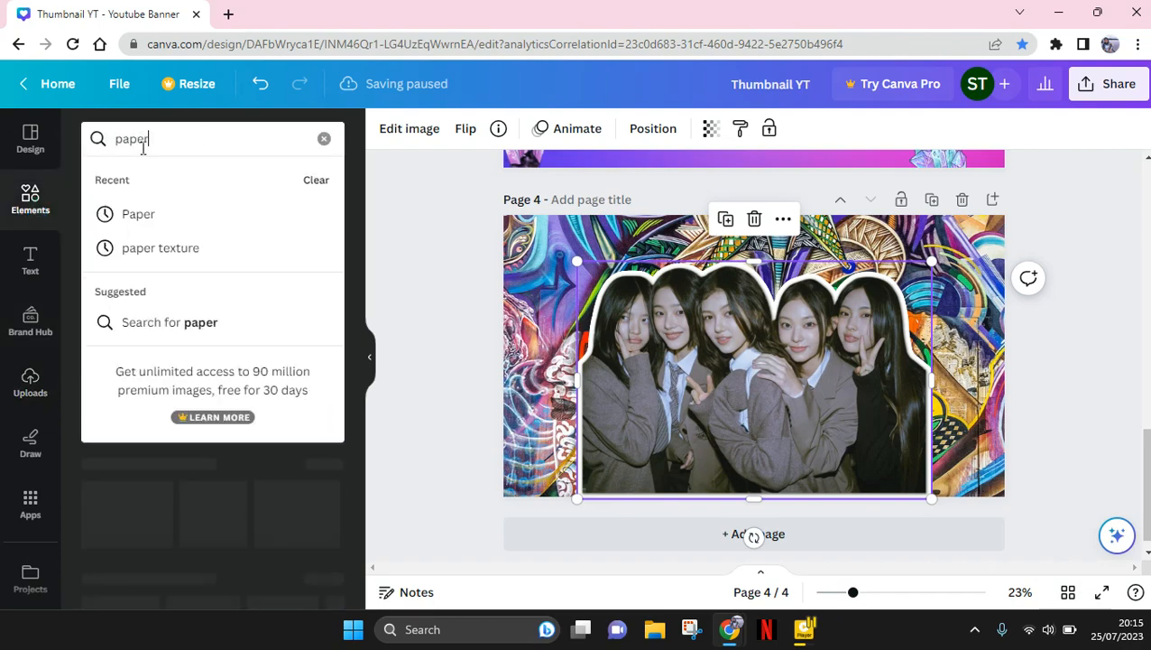
key(Return)
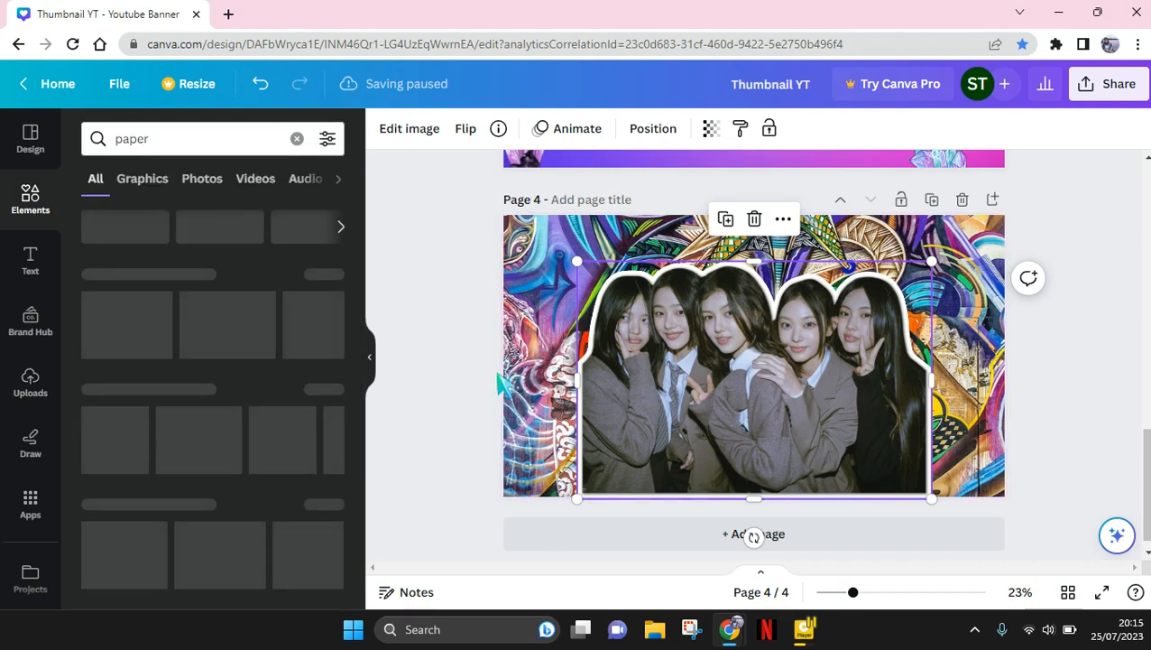
click(497, 377)
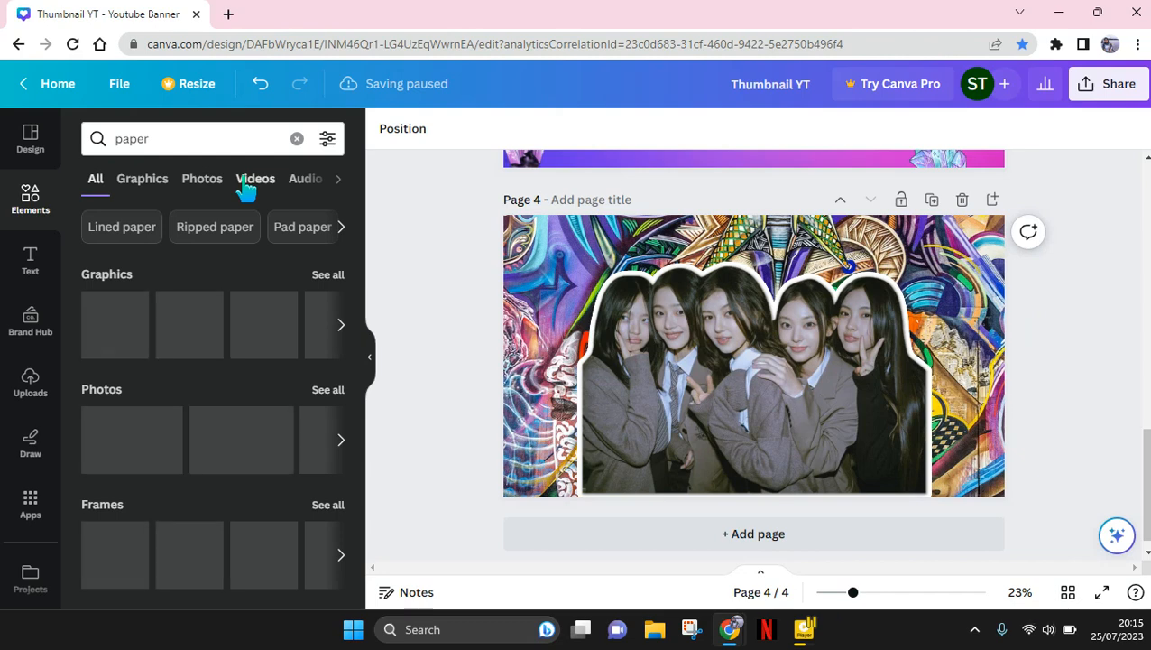
click(325, 276)
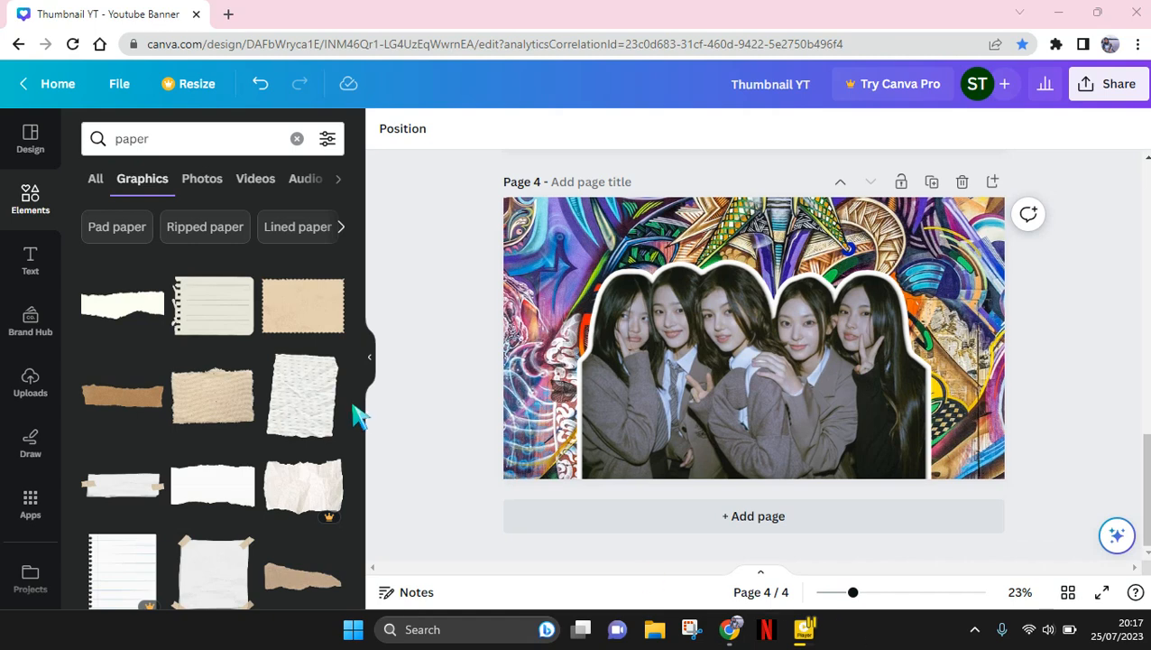
Add the white torn paper strip to the page, shrink it and place it over the group's torsos.
click(129, 311)
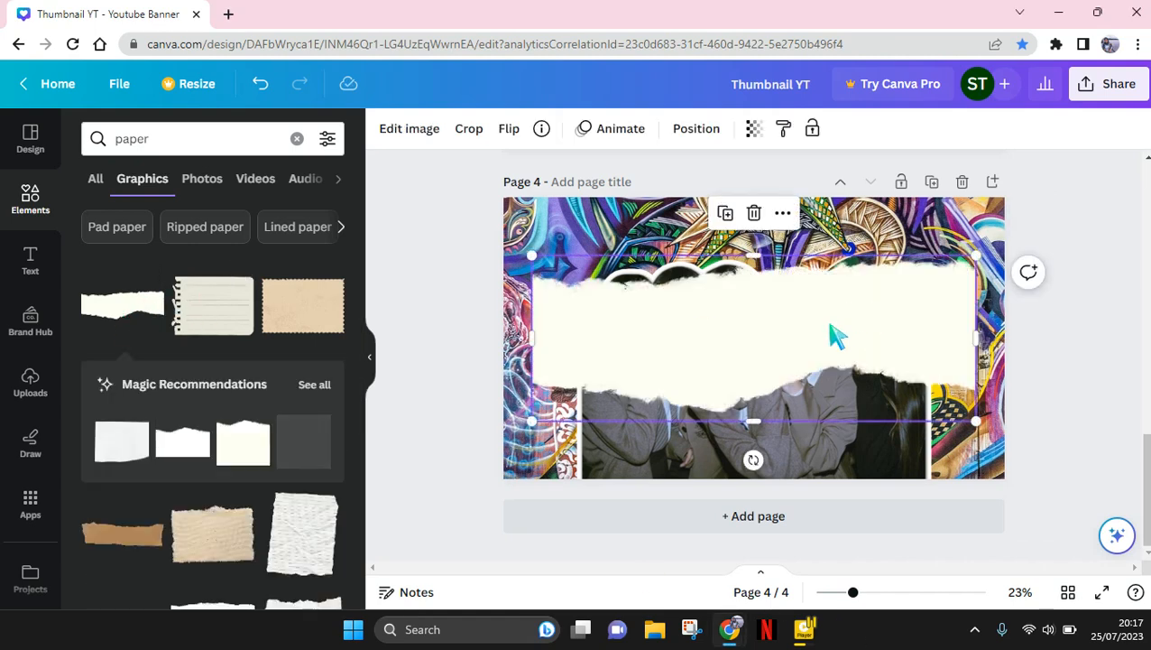
drag(835, 334, 833, 408)
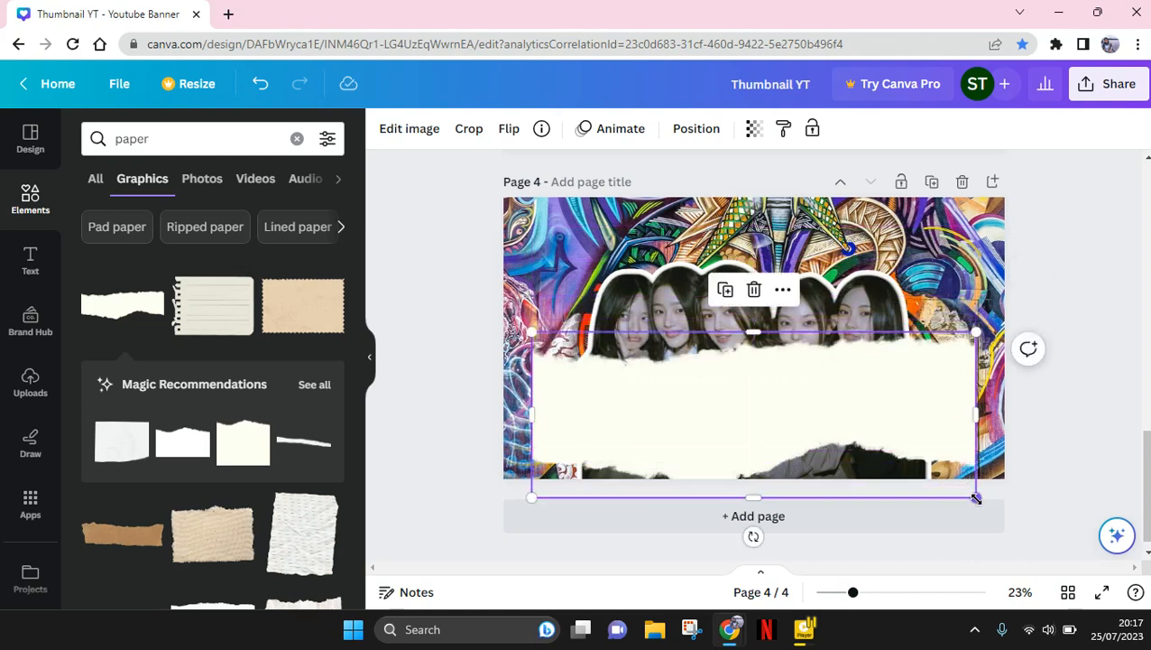
drag(915, 442, 812, 436)
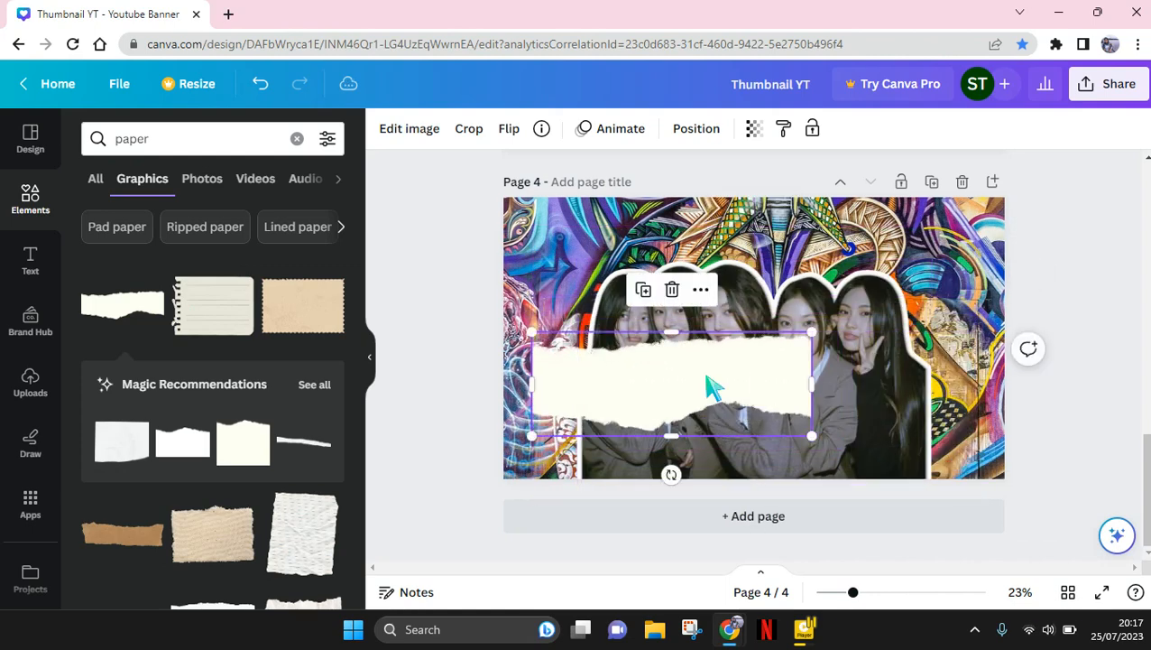
drag(755, 400, 812, 413)
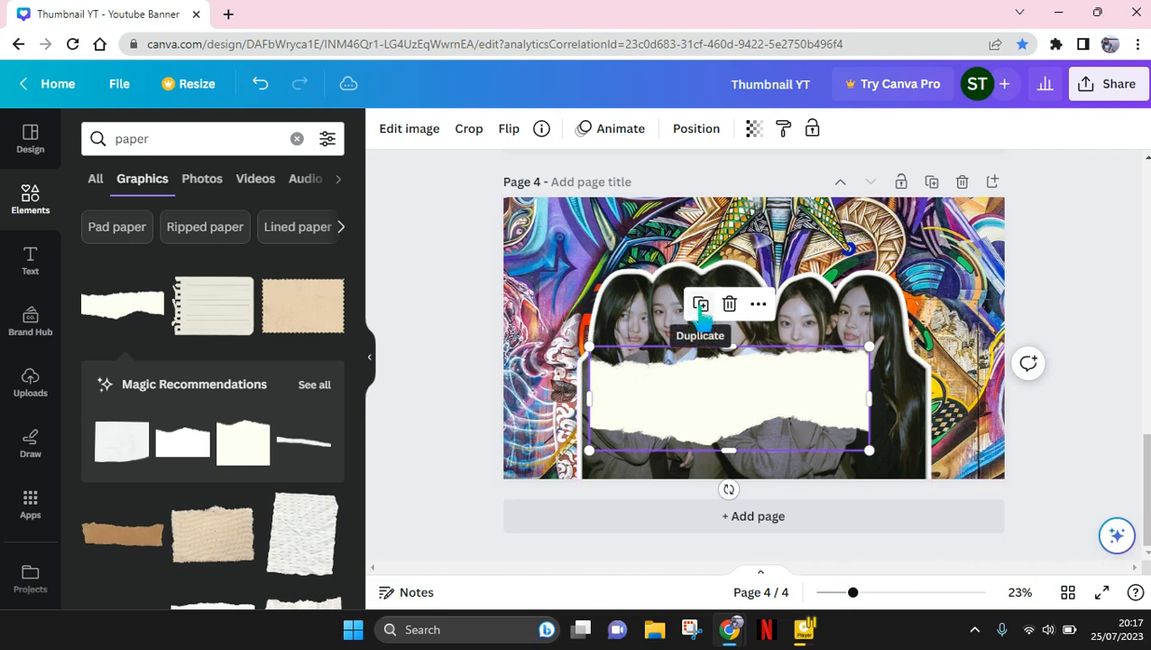
Duplicate the torn paper strip twice and offset the copies sideways so they overlap into one longer strip.
click(702, 307)
drag(731, 408, 753, 386)
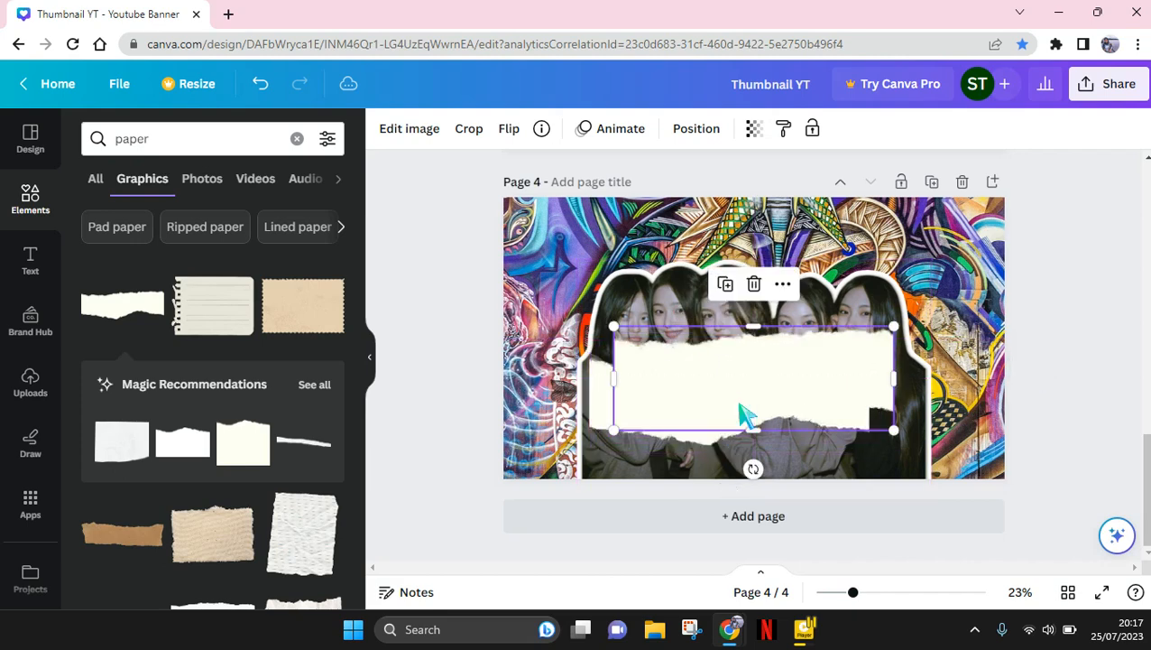
click(724, 284)
drag(758, 375, 552, 390)
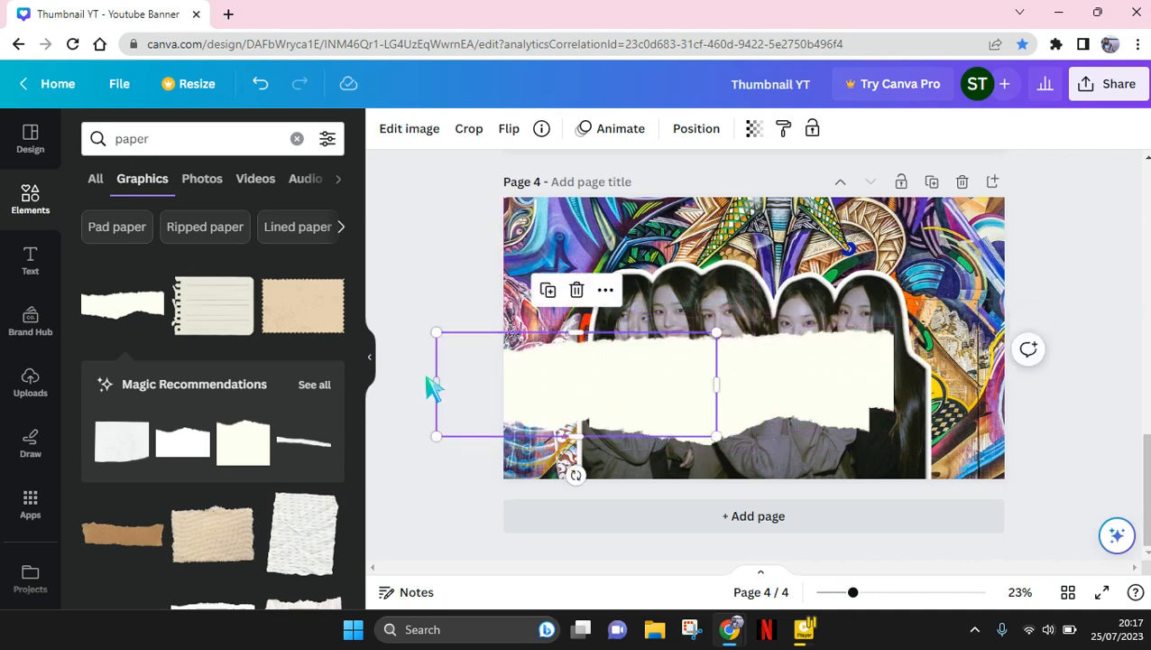
click(426, 303)
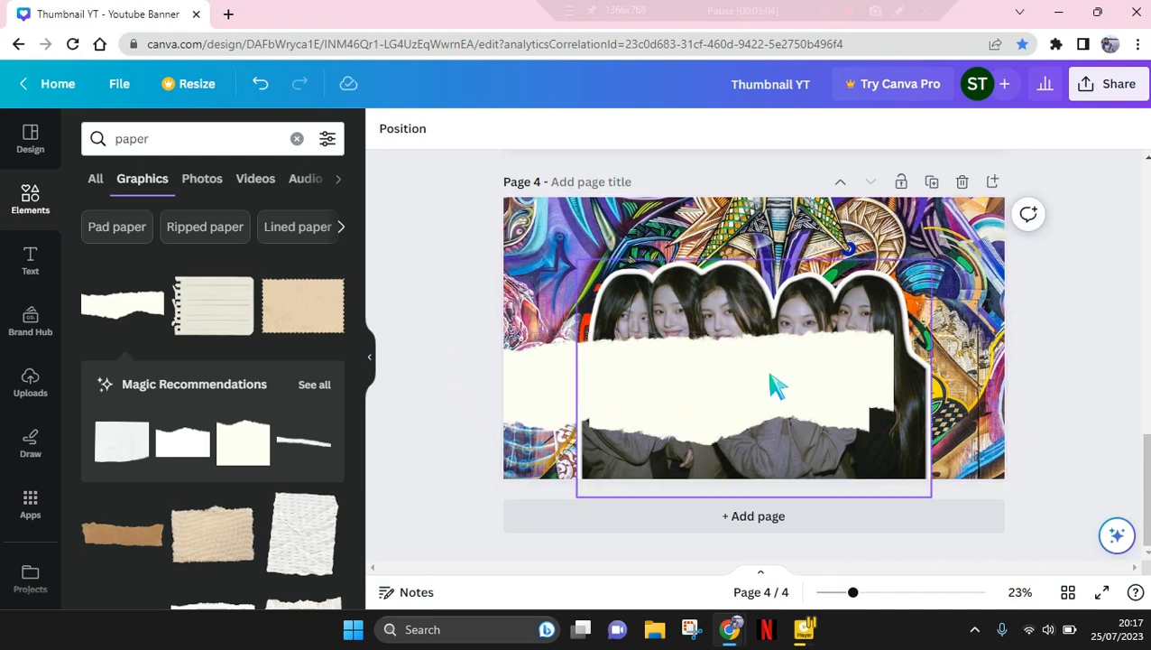
Group the three overlapping paper strips and move the group down to the page's lower edge.
key(/)
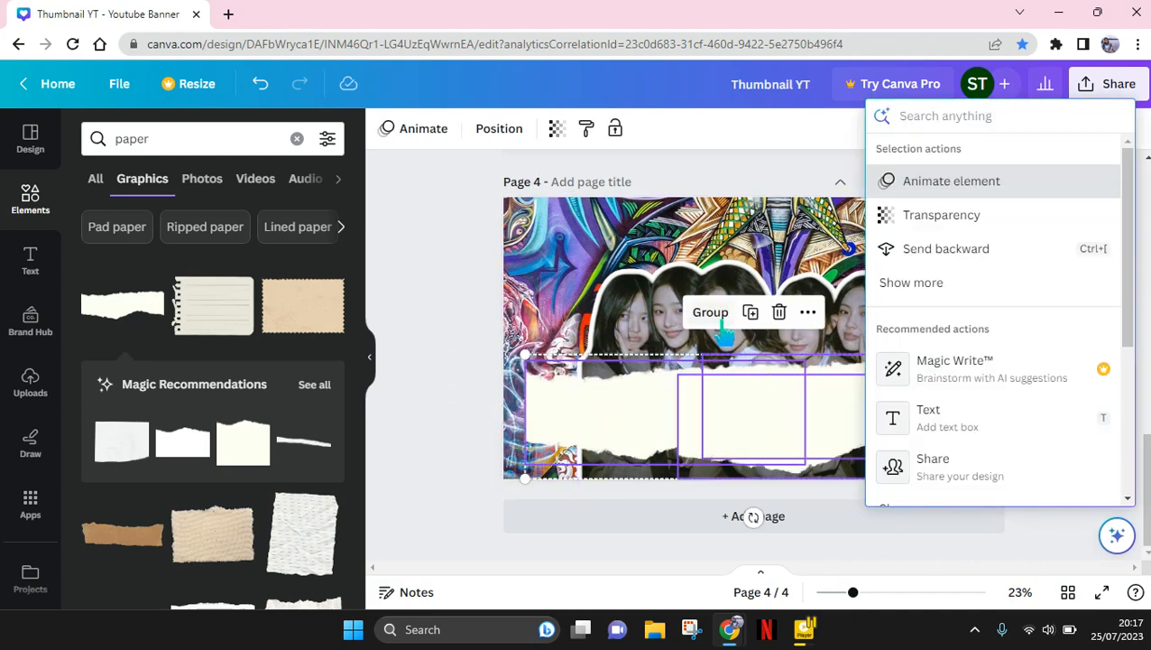
click(723, 320)
click(723, 316)
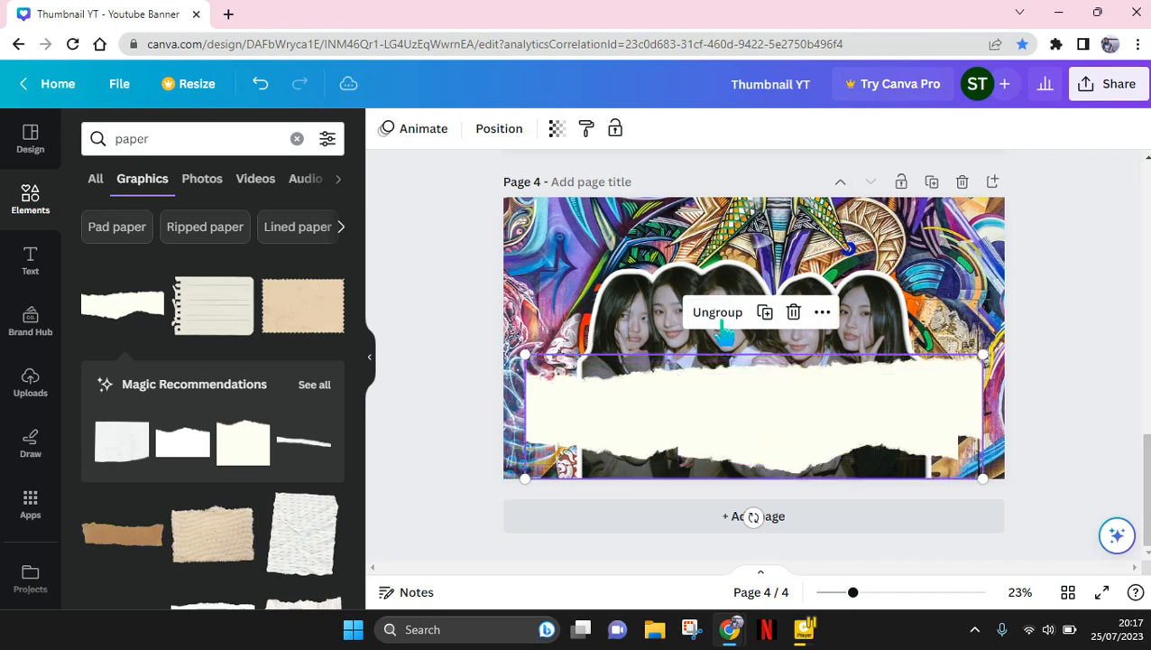
click(1045, 436)
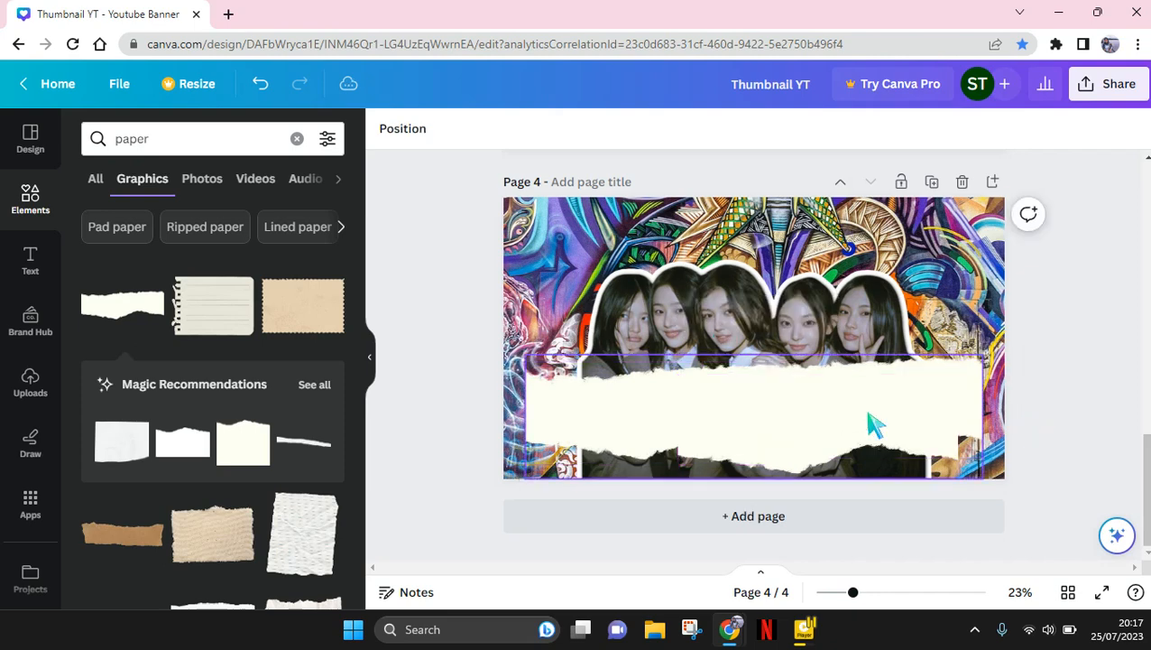
mouse_move(874, 424)
mouse_down()
mouse_move(866, 416)
mouse_move(867, 429)
mouse_up()
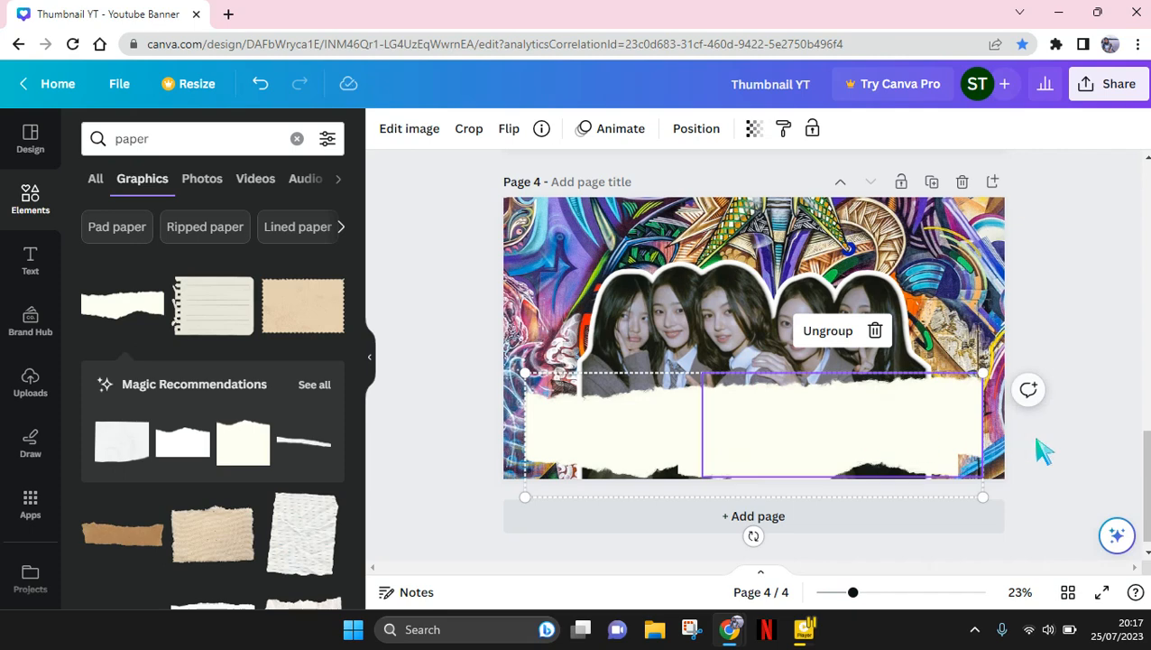
click(1042, 451)
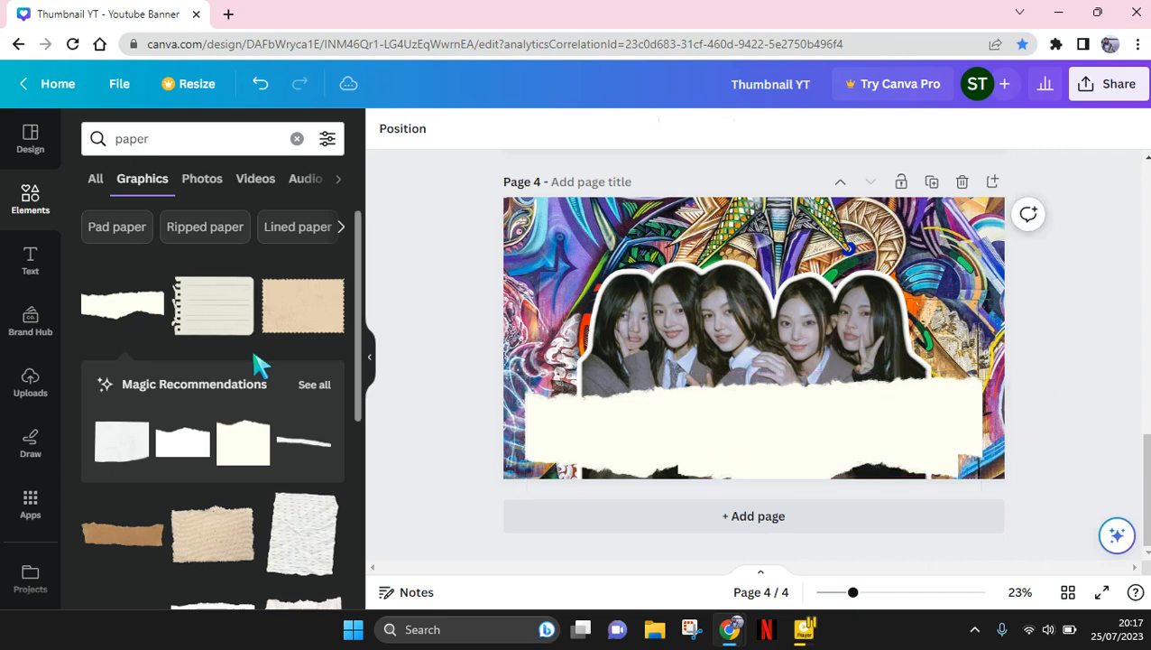
Add a heading reading "NEW JEANS" and set its font size to 80.
click(7, 275)
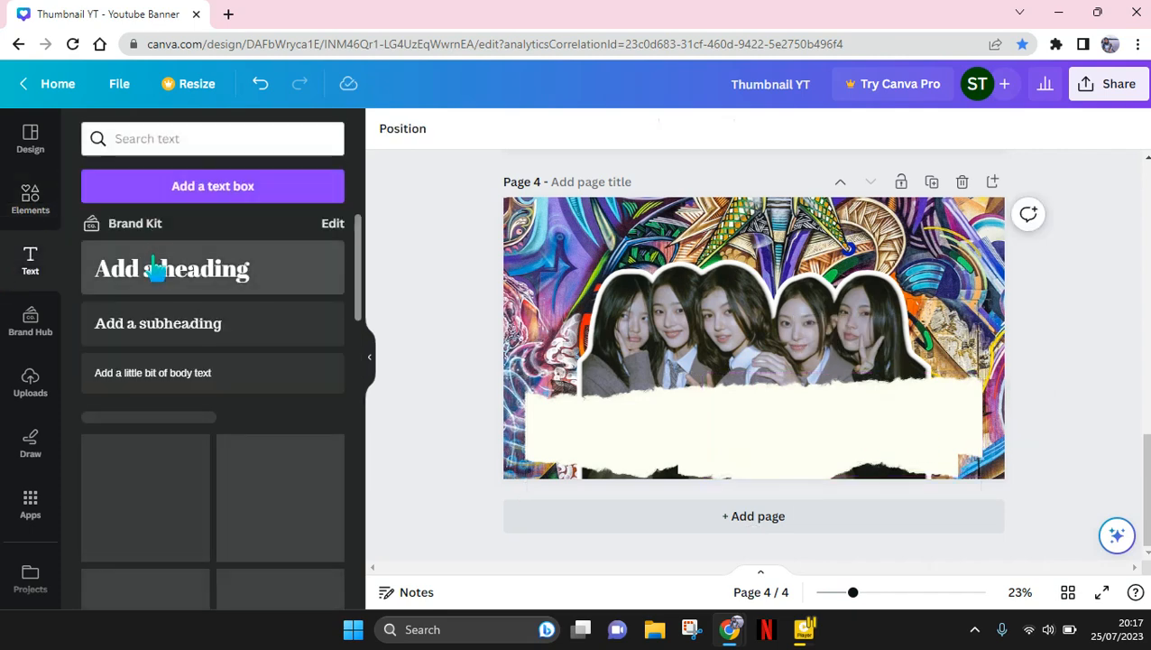
click(155, 268)
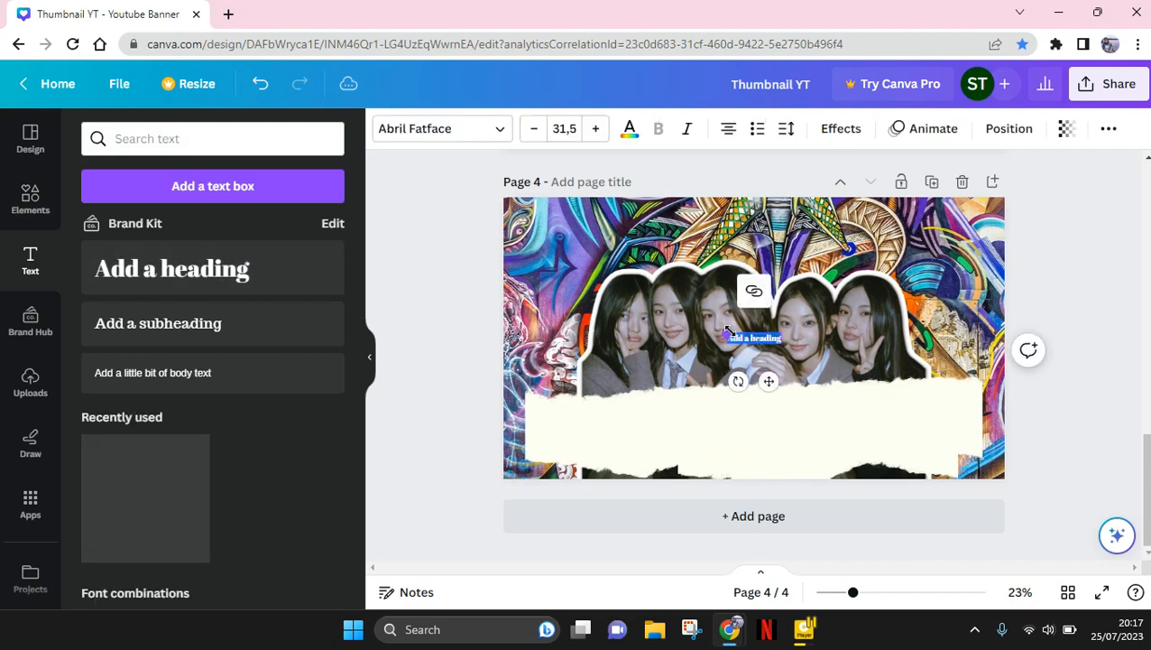
key(BackSpace)
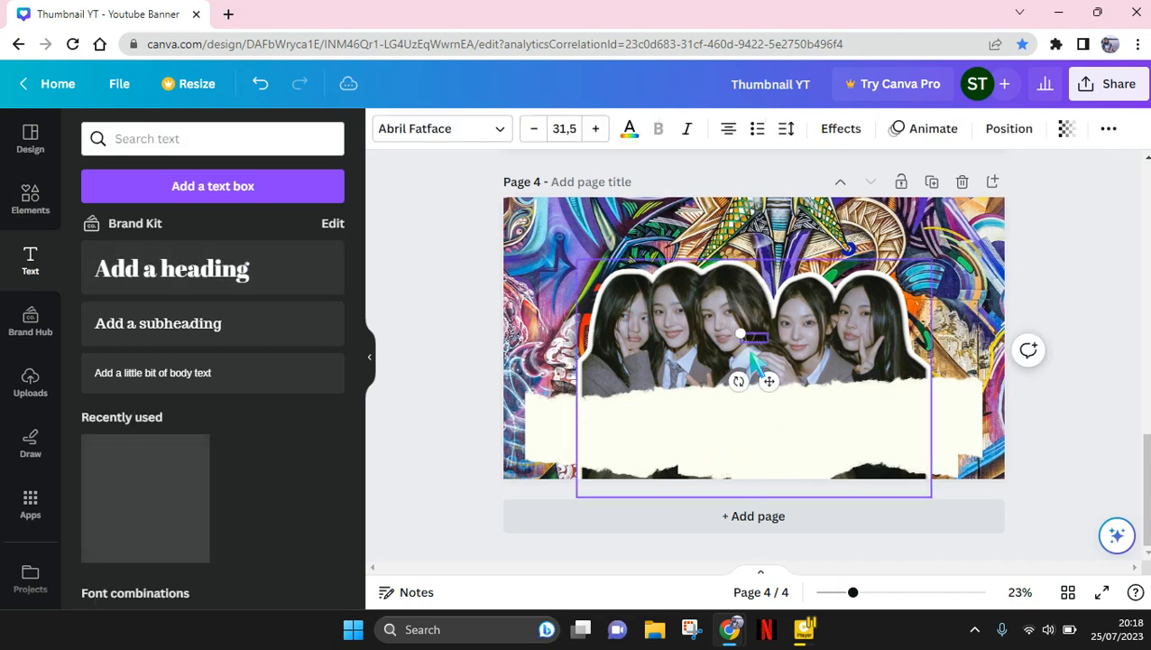
click(565, 131)
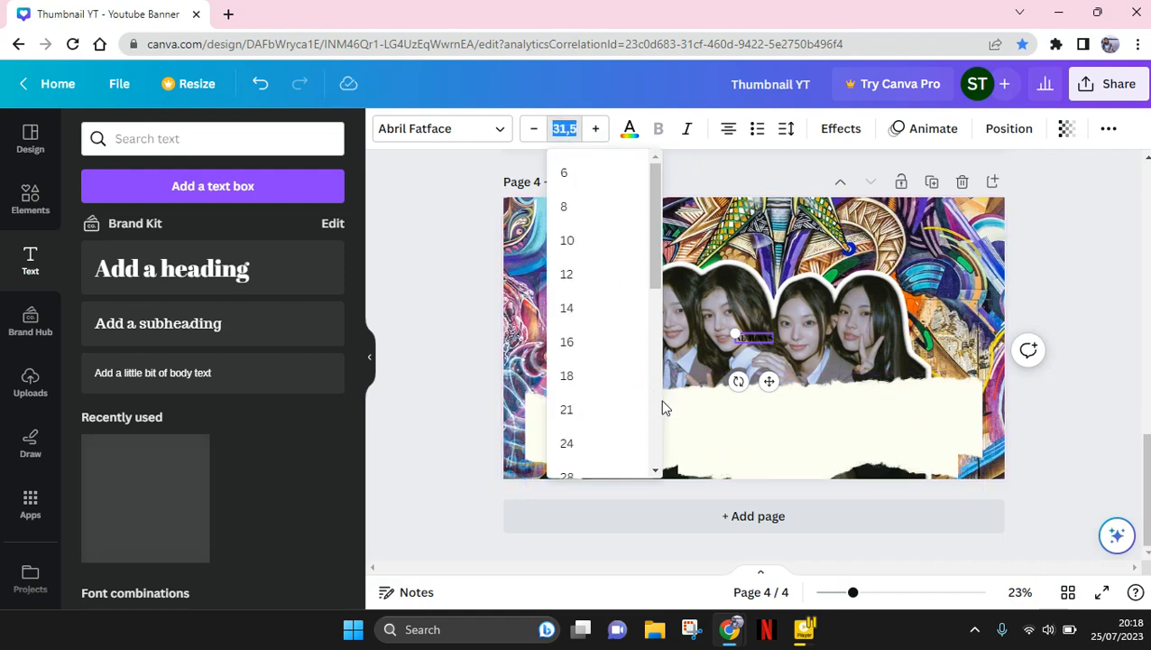
scroll(656, 408, down, 5)
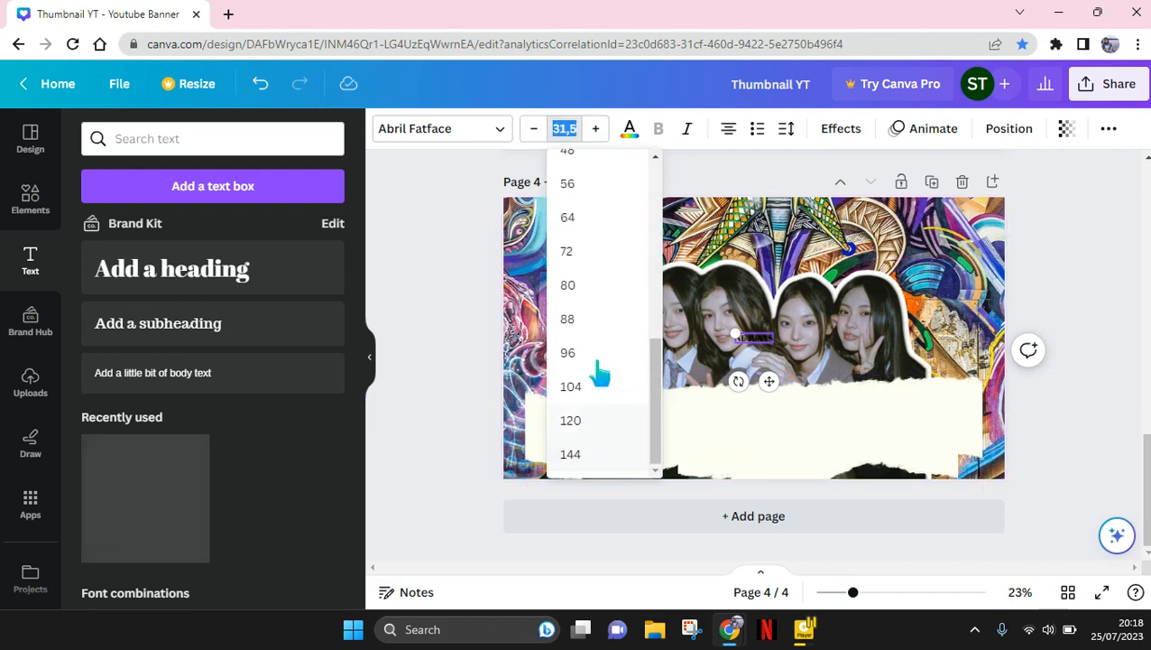
click(597, 287)
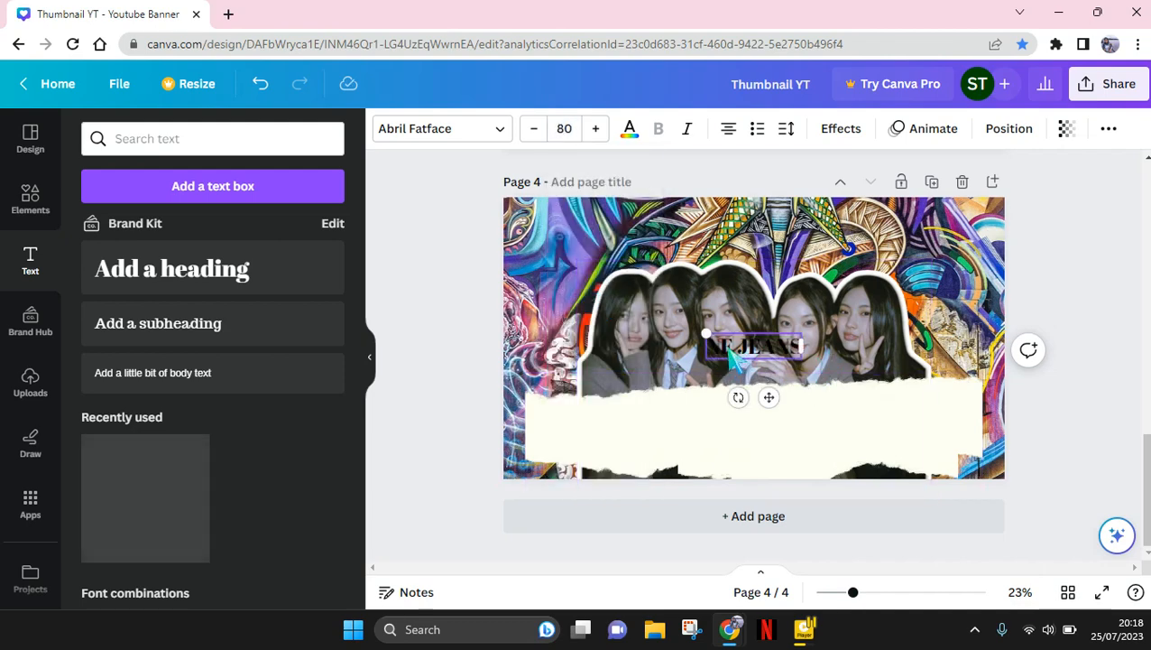
text(W)
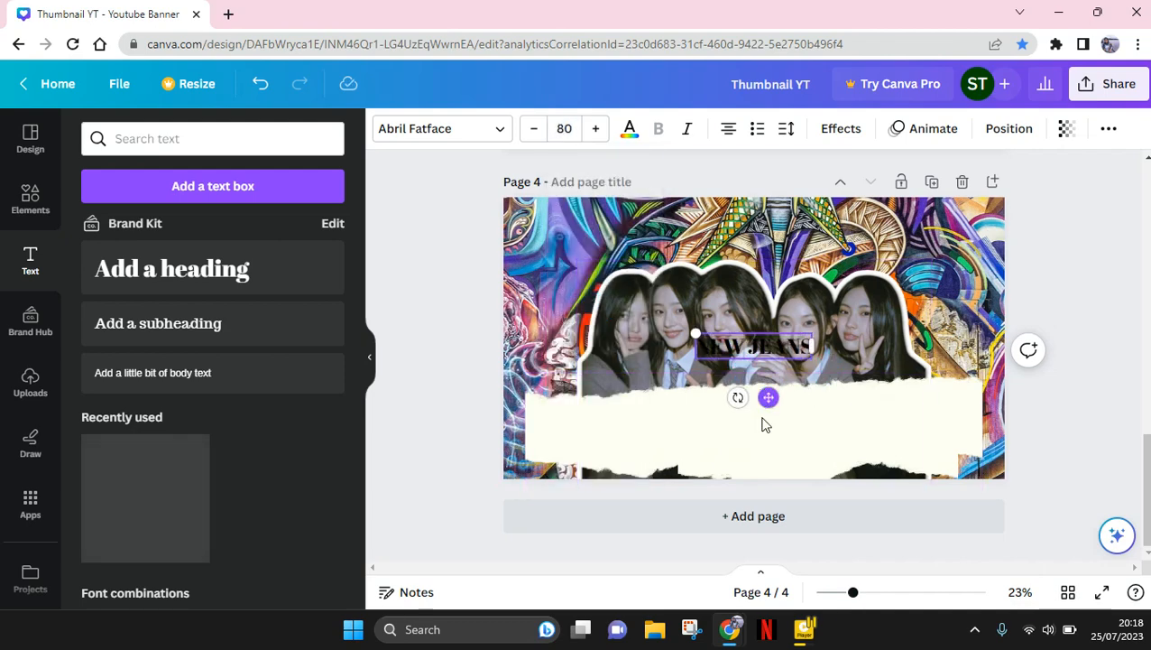
Move the "NEW JEANS" heading onto the centre of the paper strip and enlarge it to font size 192.
drag(762, 424, 751, 460)
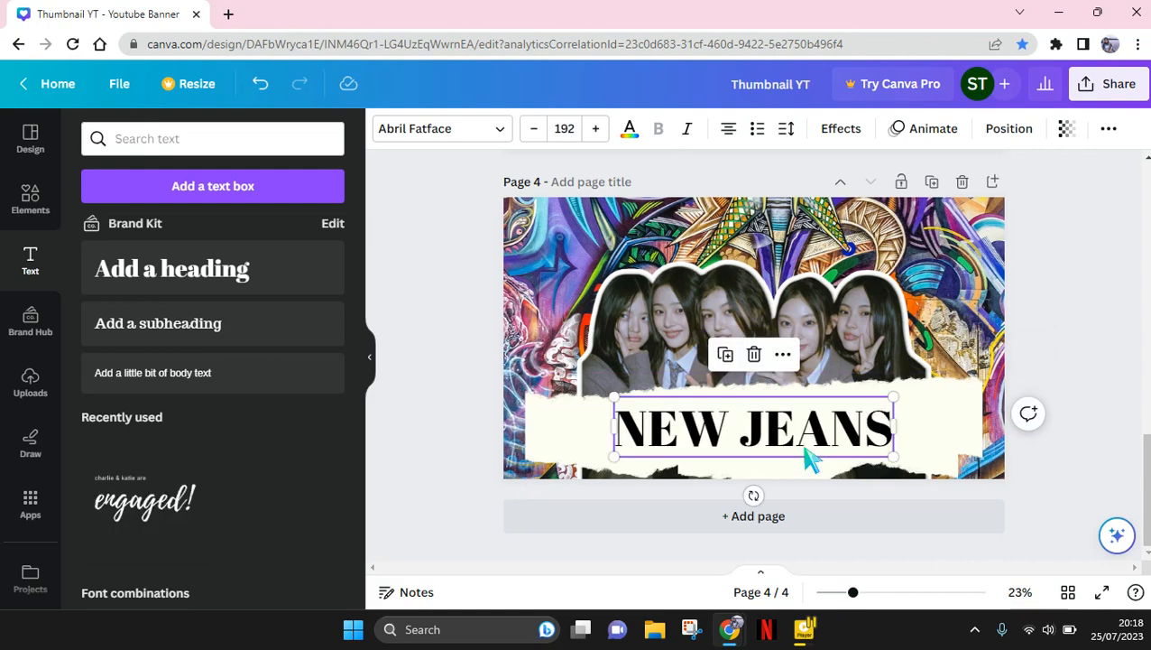
click(1117, 535)
click(466, 406)
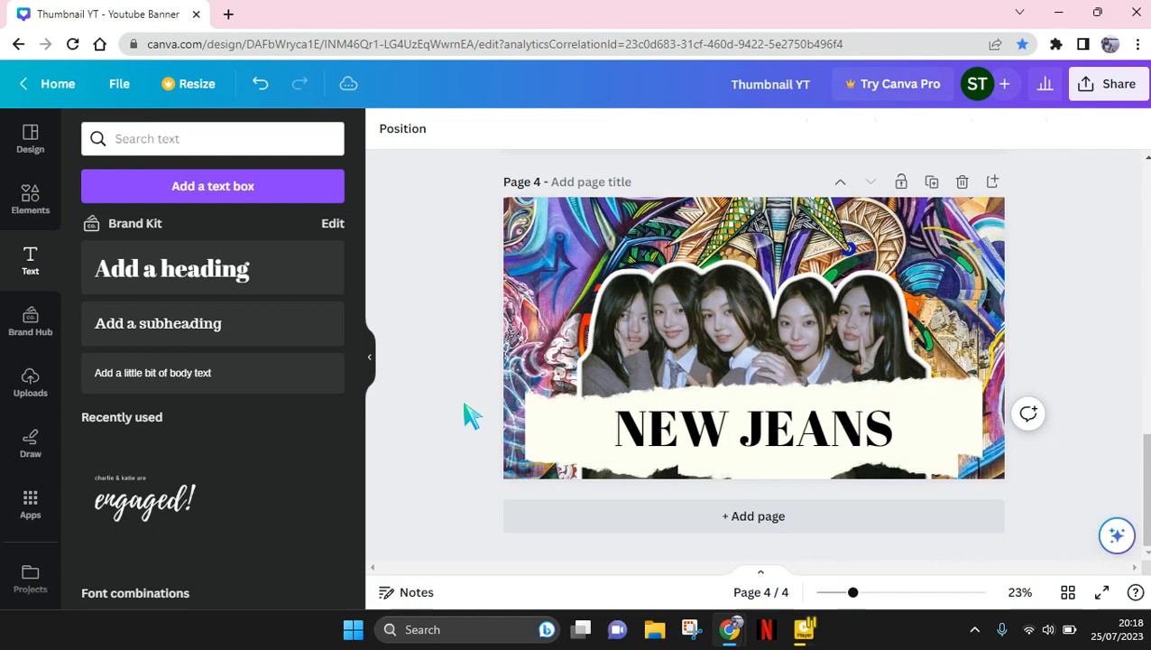
Change the "NEW JEANS" heading's font to Drunken Hour.
click(788, 460)
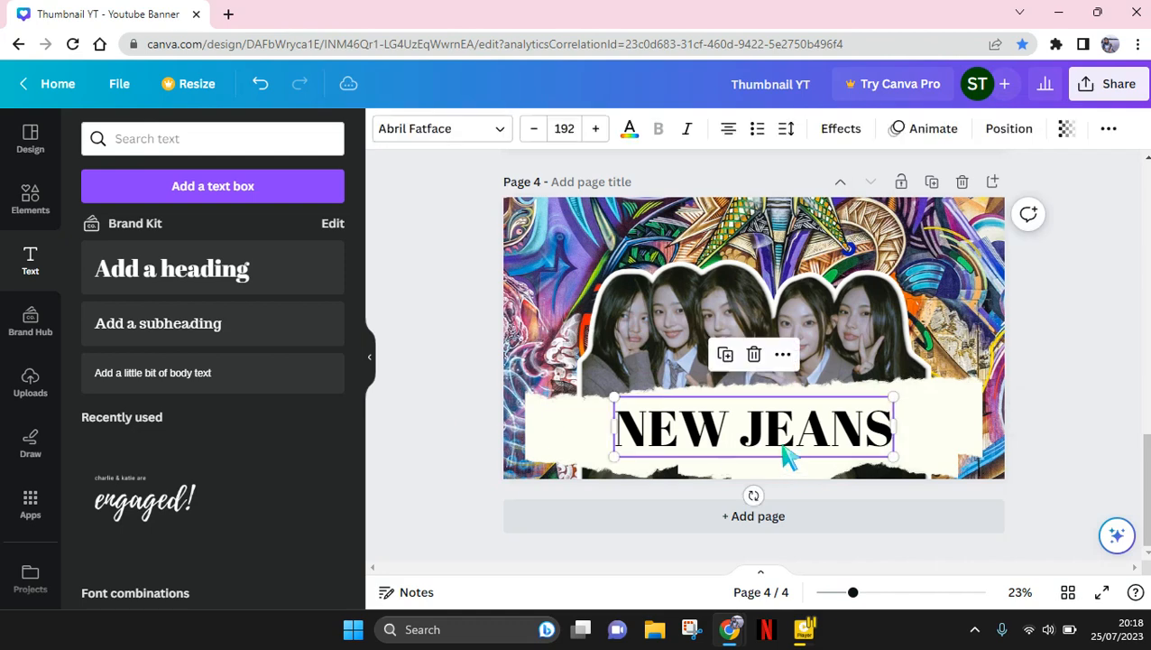
click(470, 140)
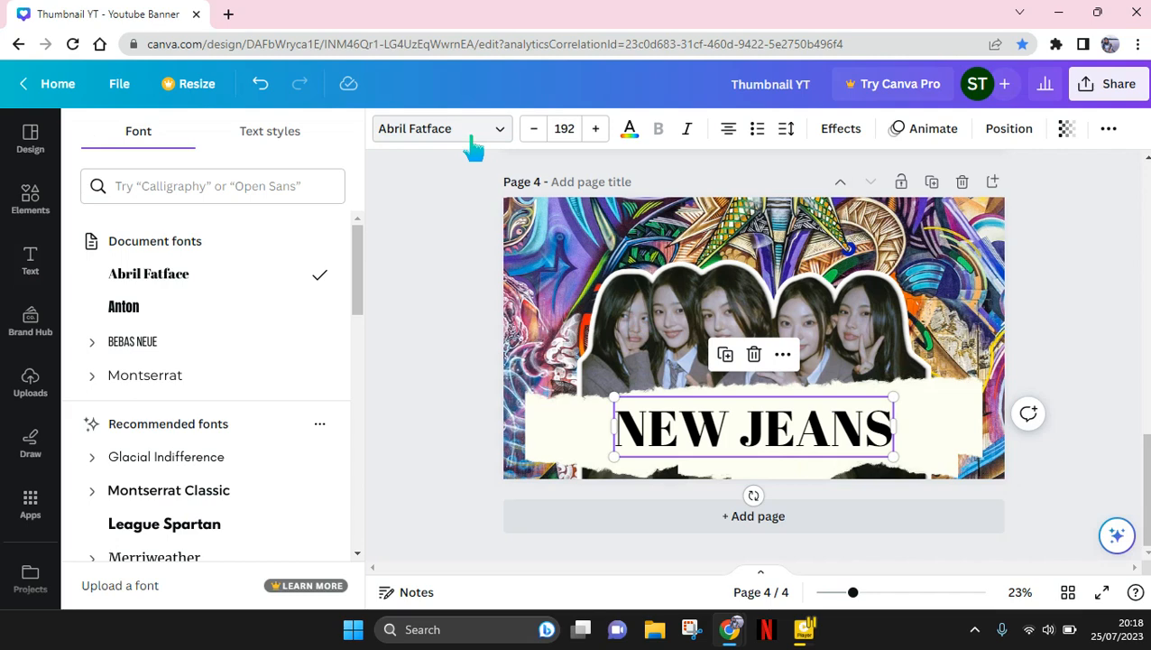
click(226, 185)
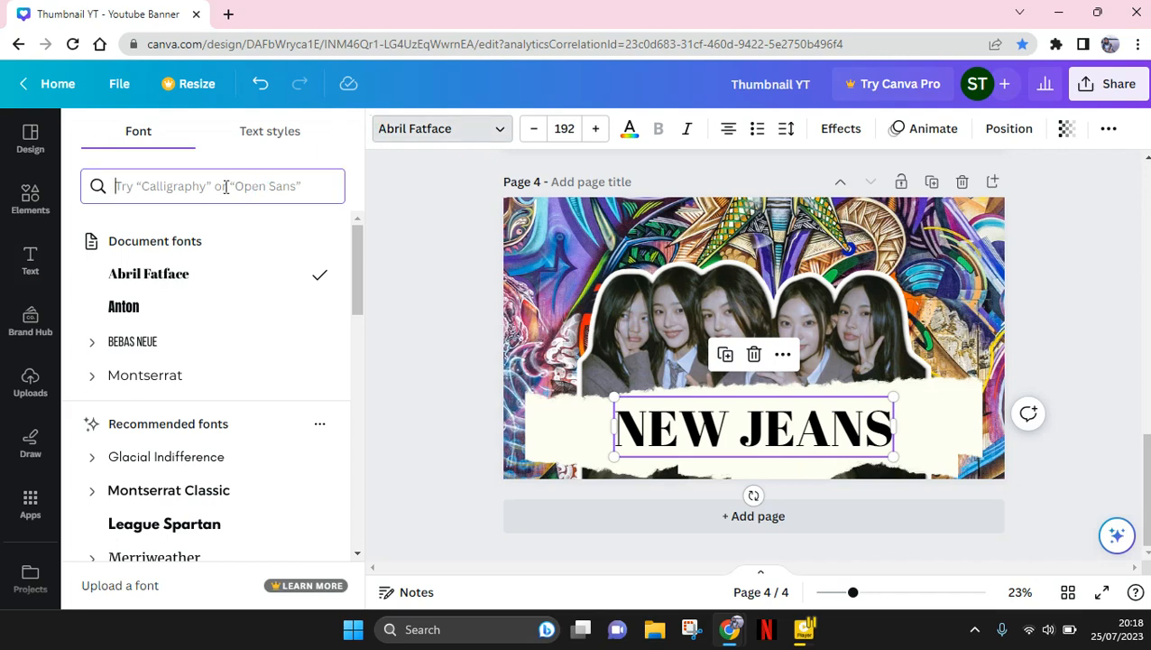
text(DRUNKER)
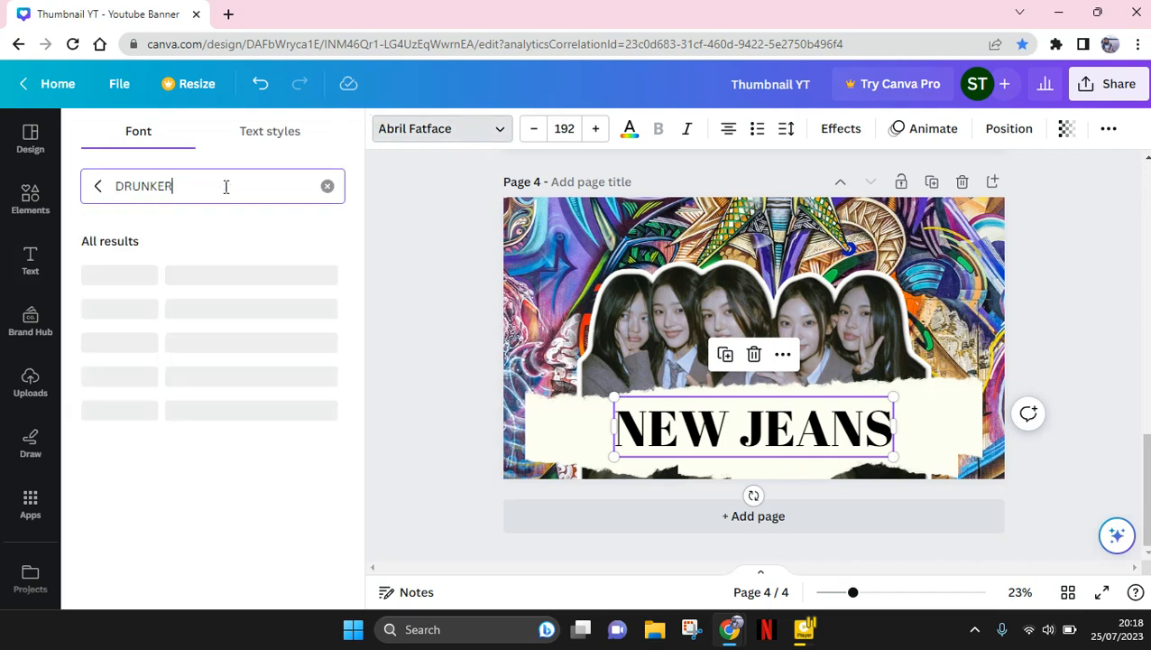
key(BackSpace)
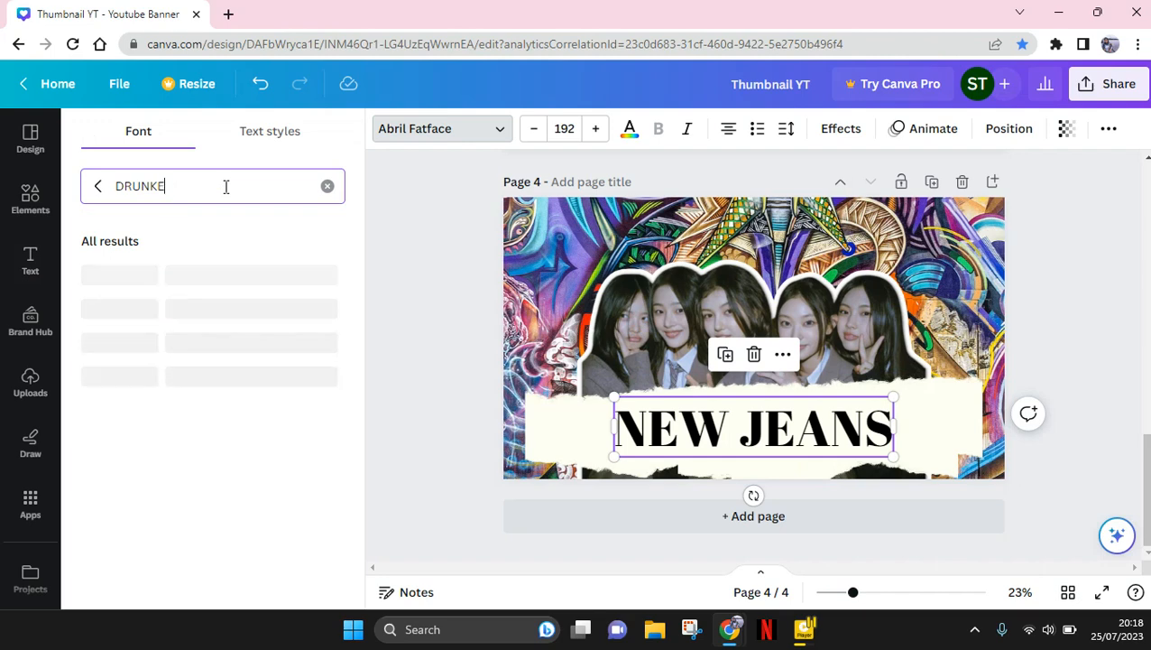
text(n)
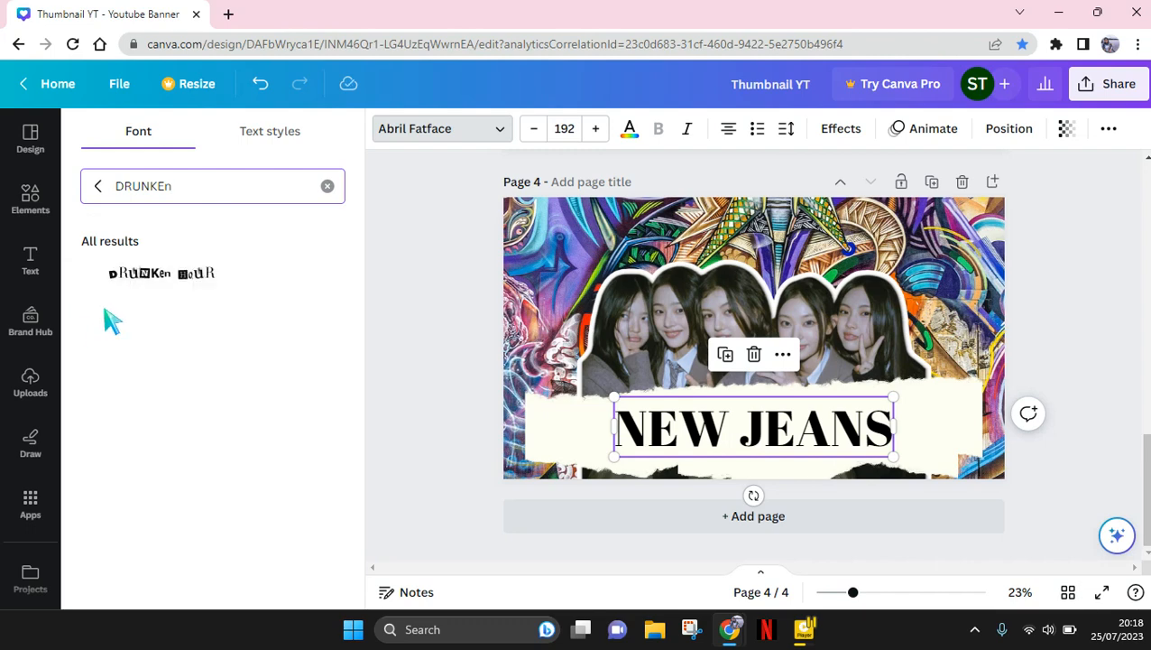
click(143, 281)
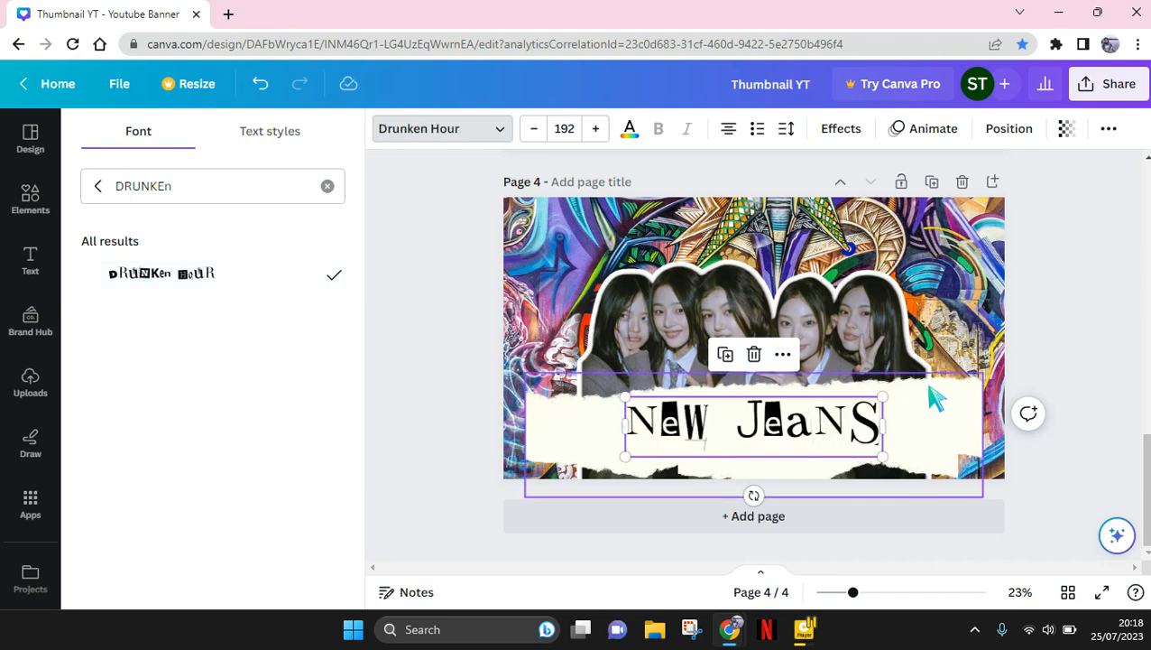
click(544, 350)
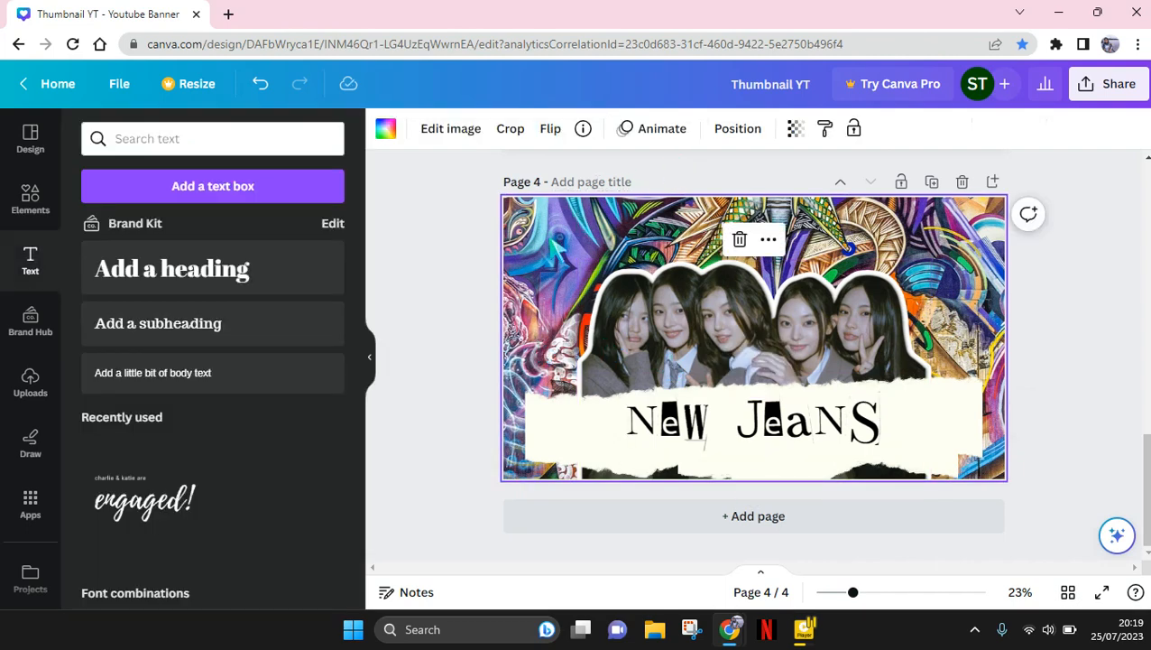
Apply the Whimsical filter to the graffiti background image.
click(430, 136)
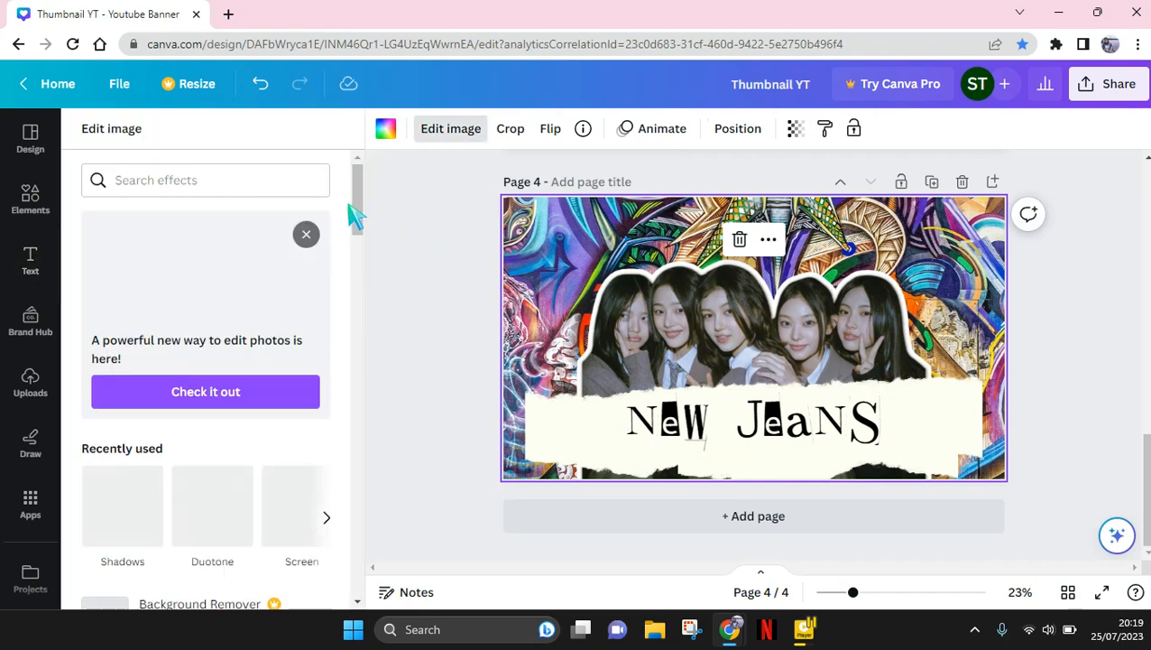
drag(357, 209, 356, 303)
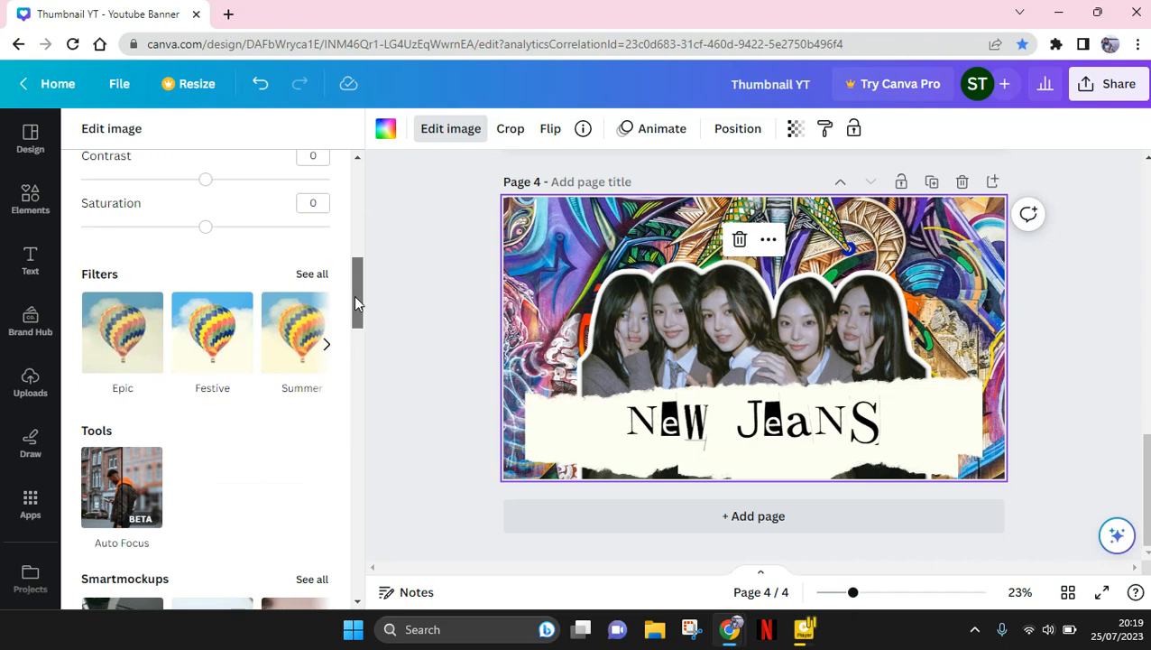
click(312, 275)
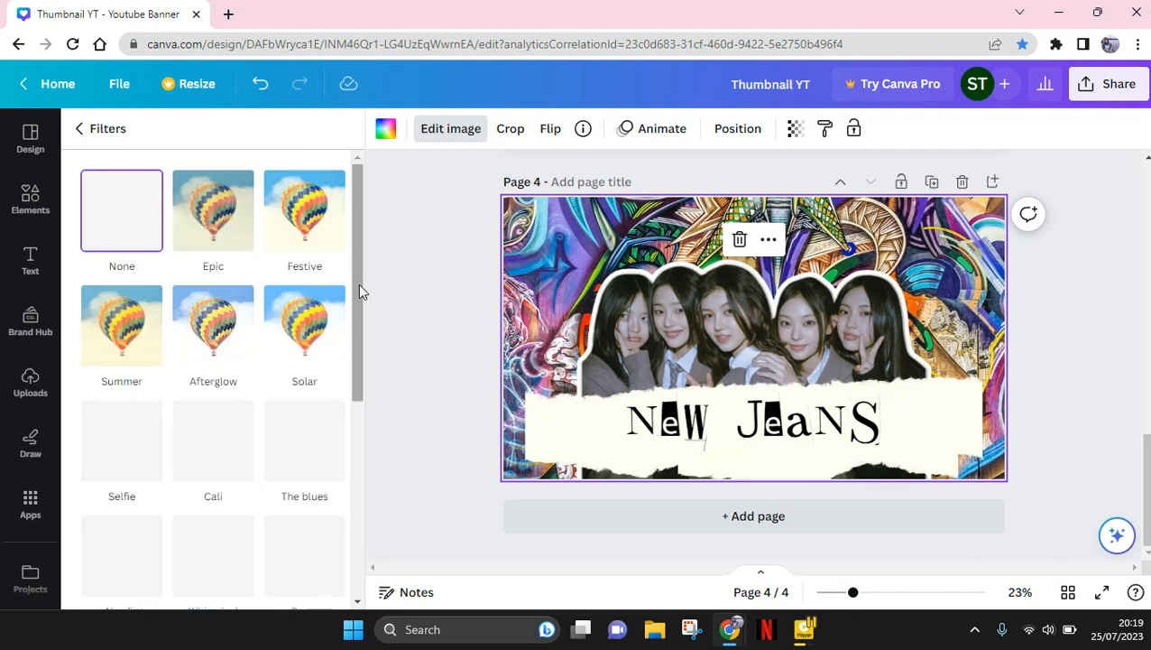
drag(360, 290, 365, 523)
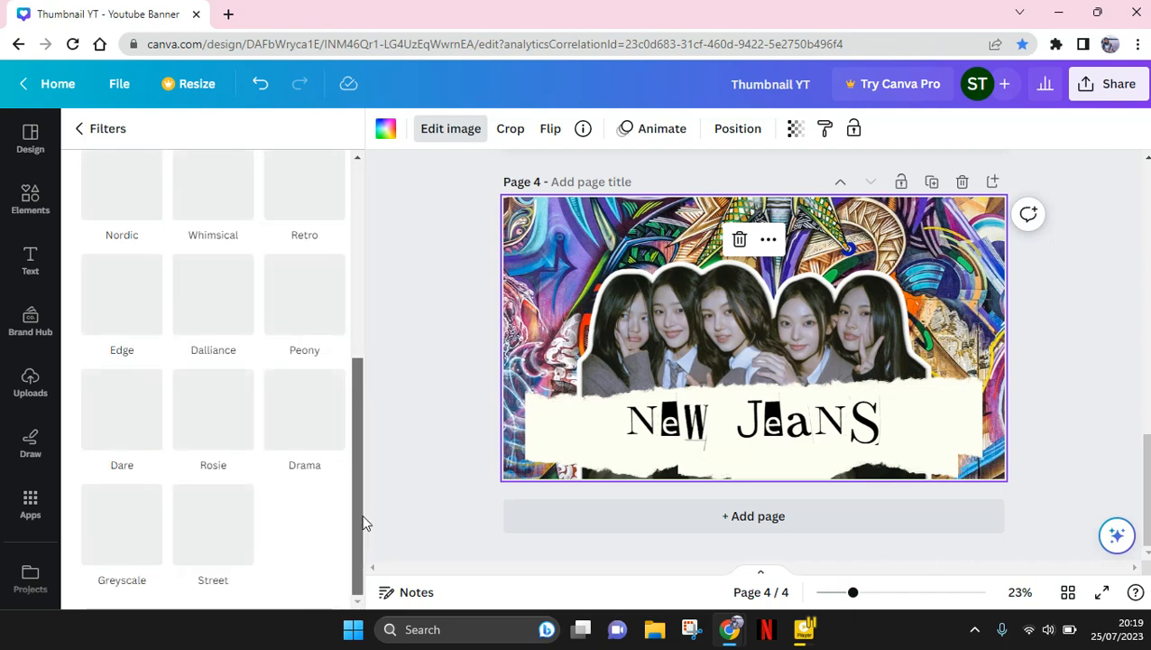
drag(364, 584, 384, 511)
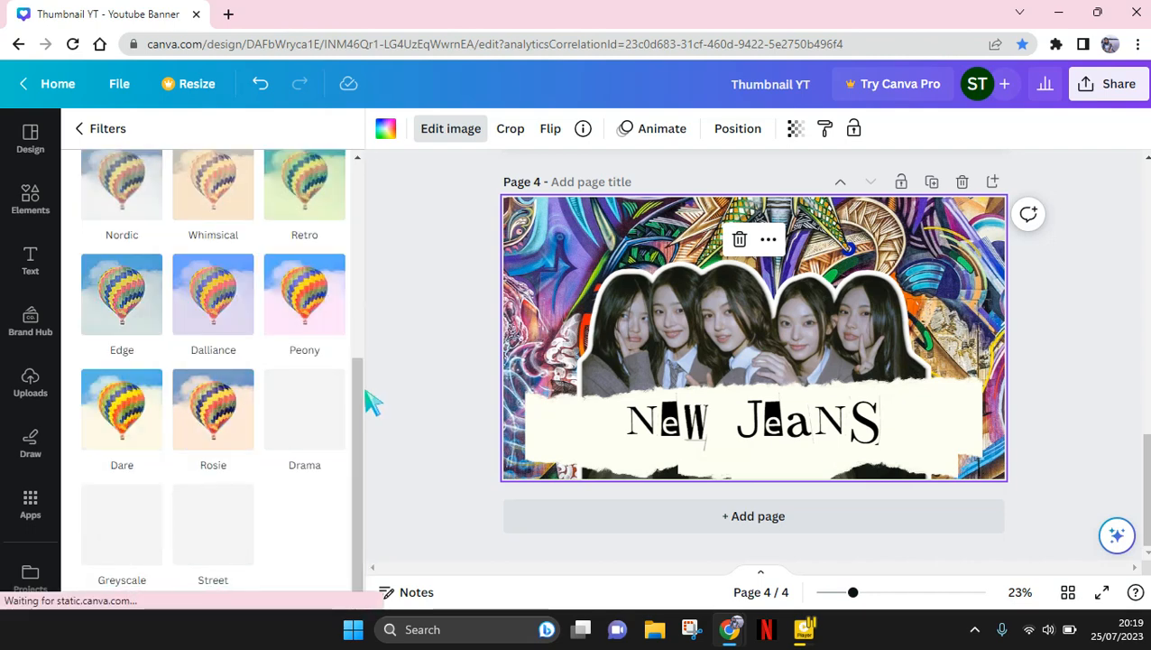
drag(356, 395, 355, 384)
click(217, 242)
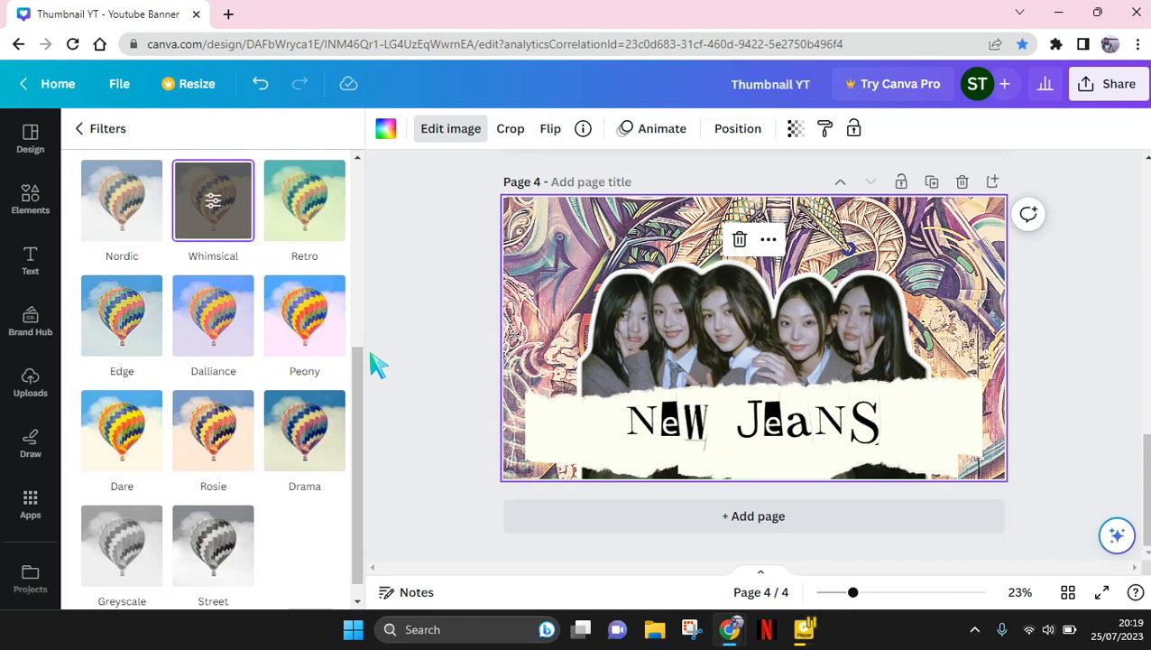
Search the graphics for "HALFTONE" and place the square dot pattern that fades sideways in the page's upper-left corner.
click(6, 205)
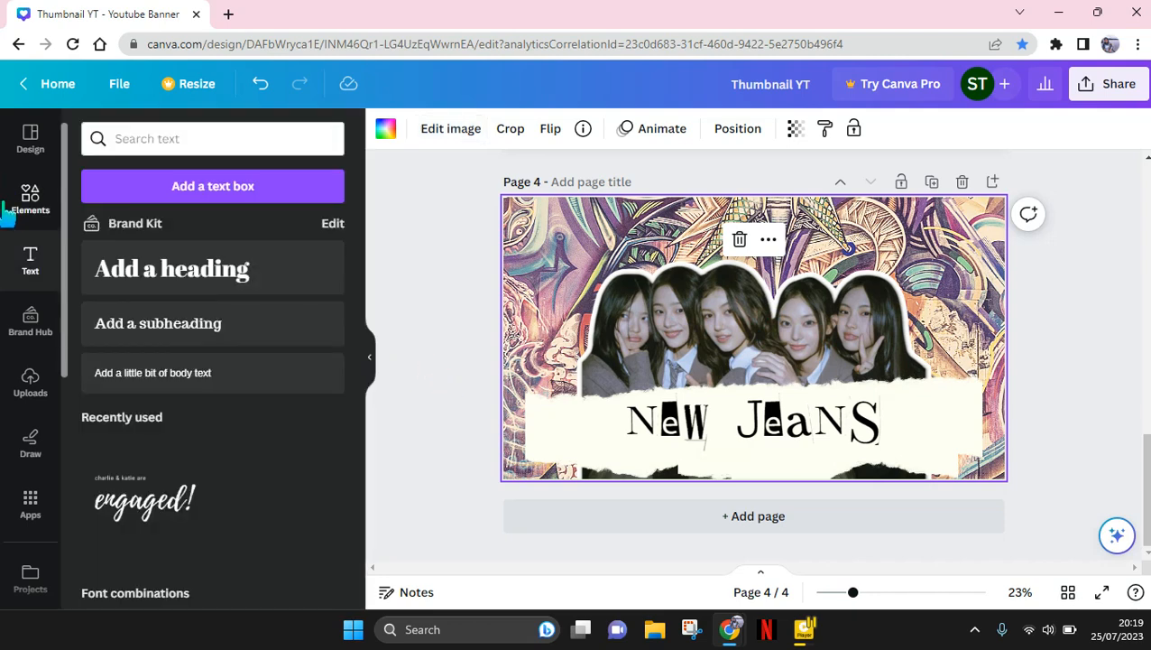
click(5, 206)
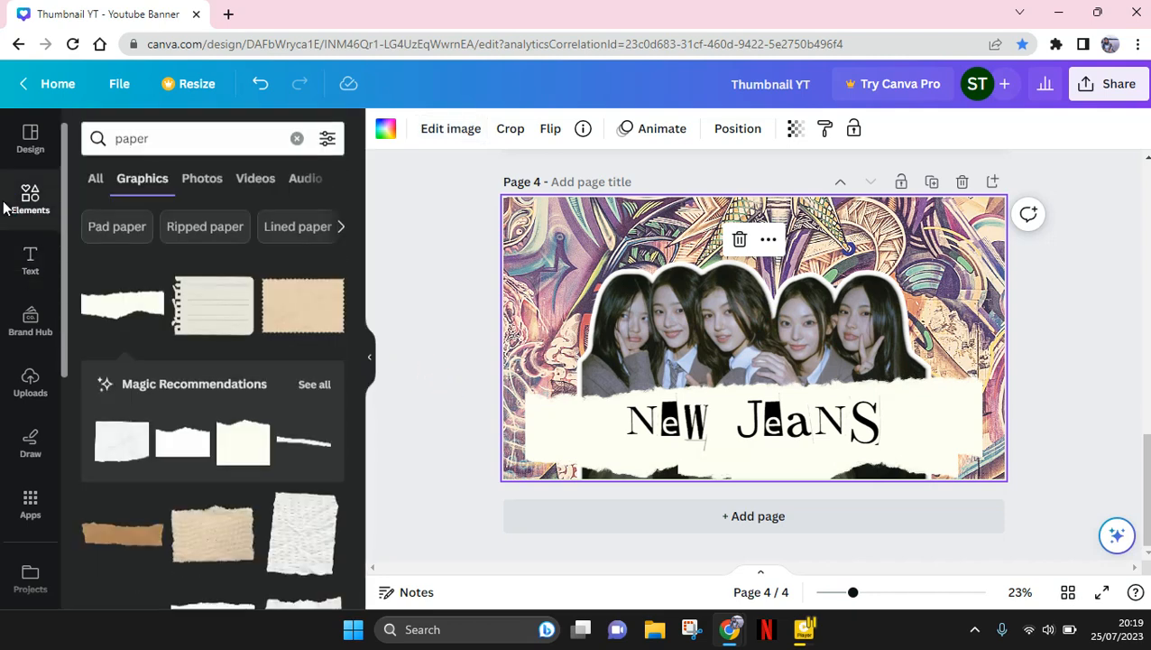
click(160, 140)
text(HAL)
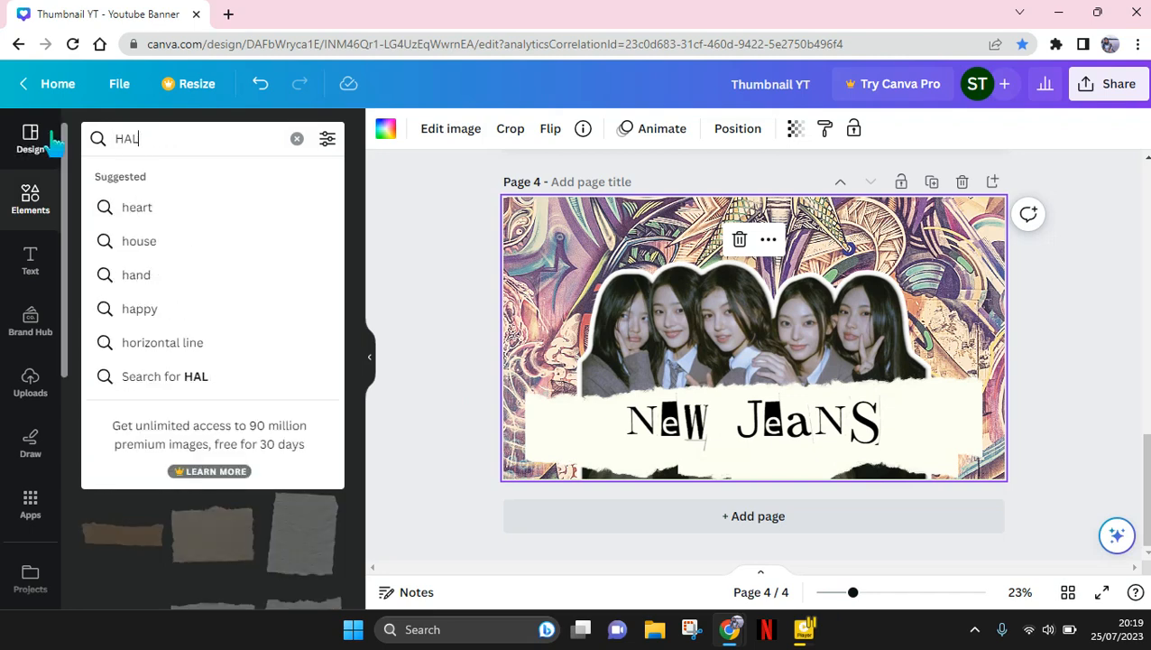
text(FTONE)
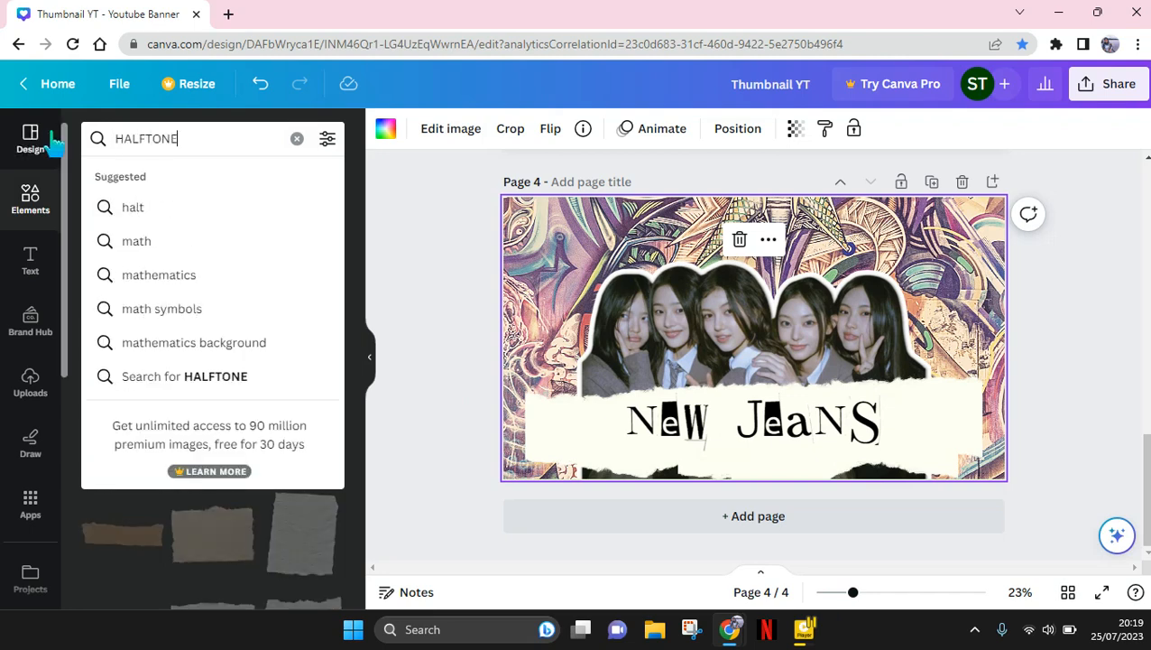
key(Return)
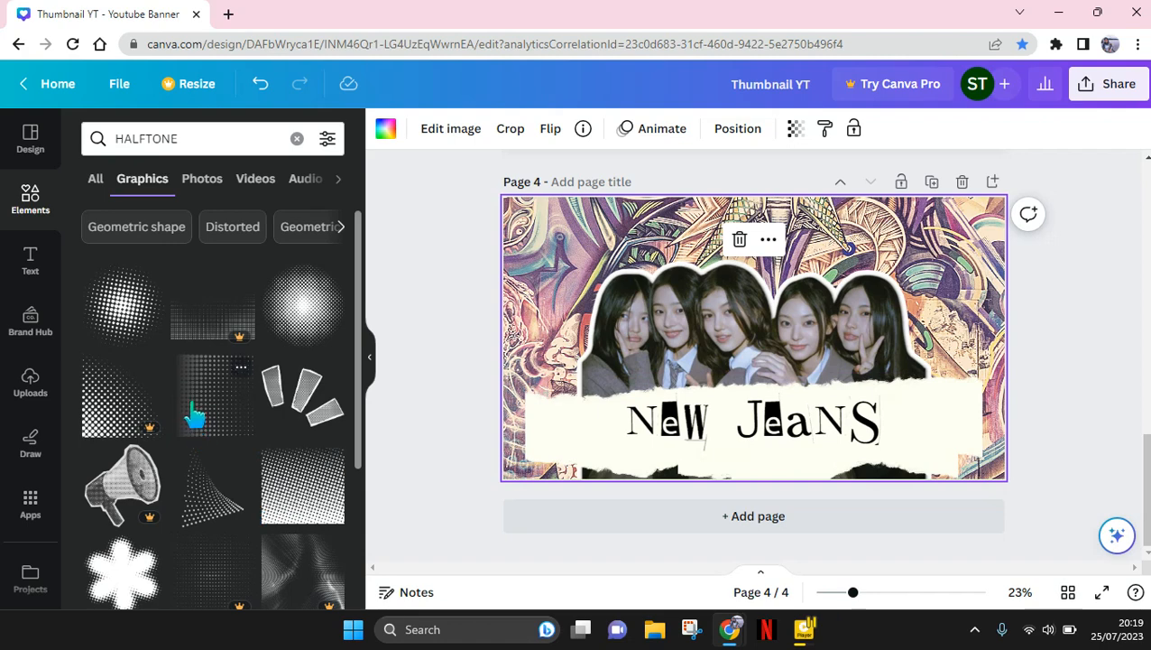
drag(195, 413, 554, 257)
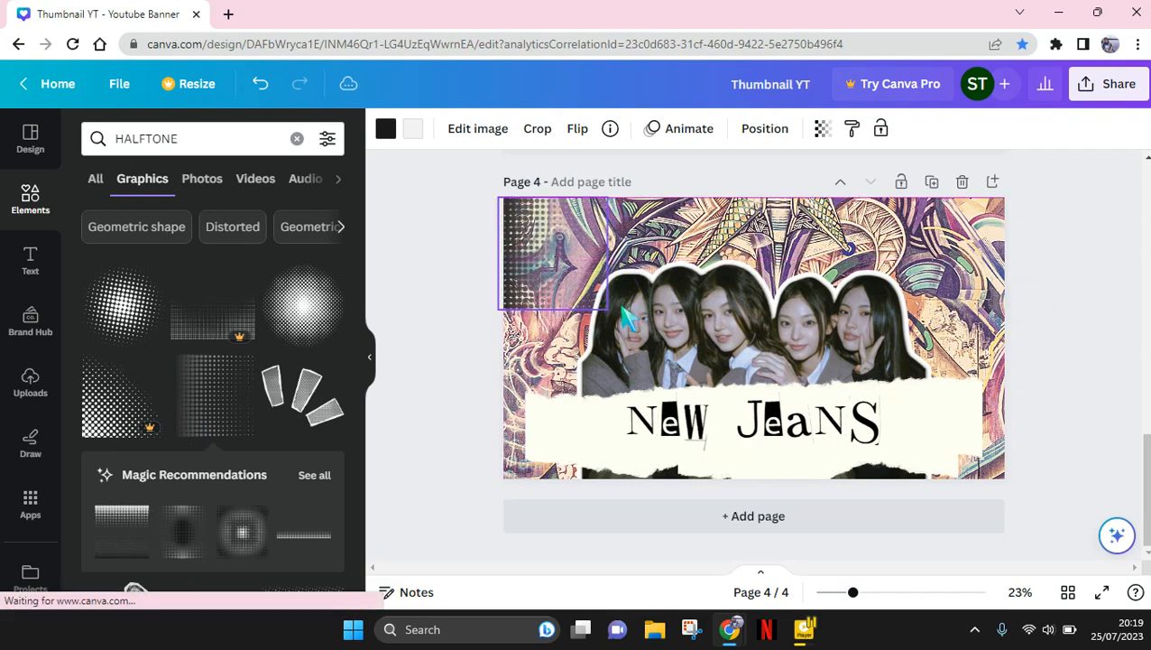
Enlarge the halftone graphic to about 1,632 by 1,690 and set its transparency to 40.
drag(610, 312, 965, 411)
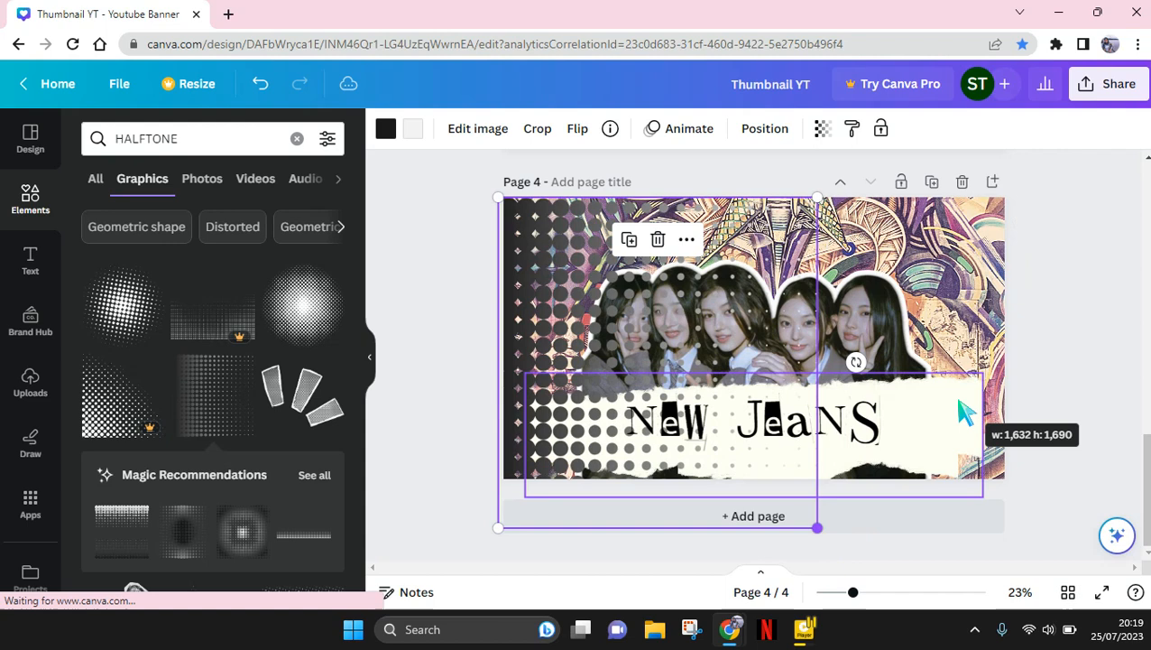
click(822, 129)
click(728, 199)
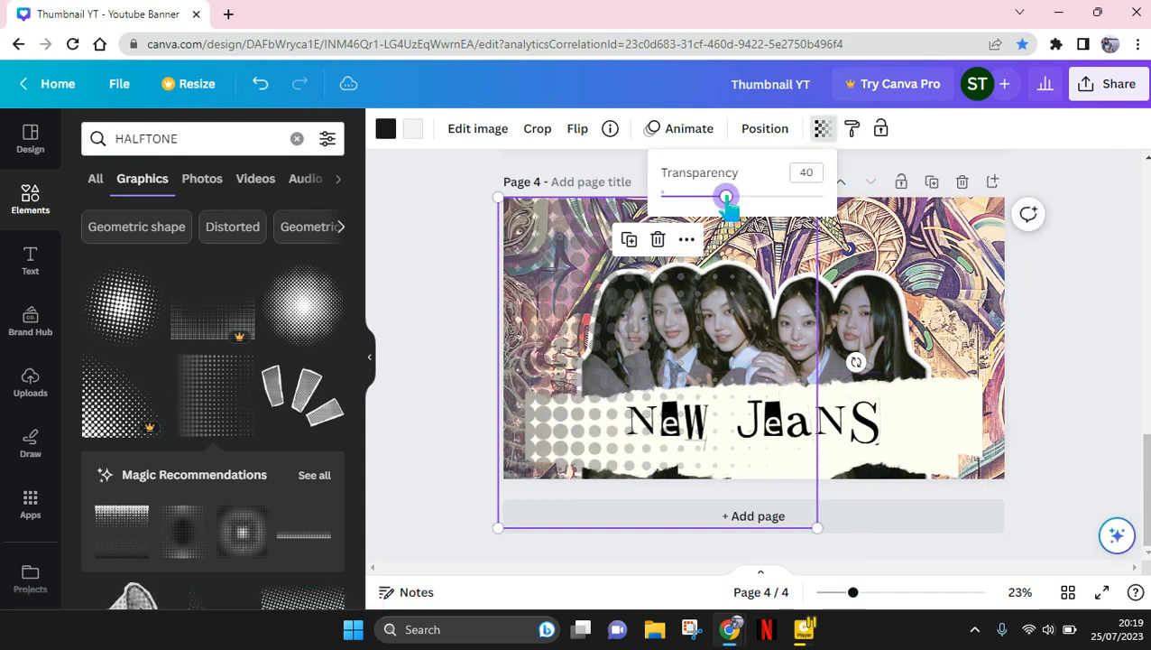
Send the halftone graphic to the back, behind the group cutout and the paper strip.
click(591, 399)
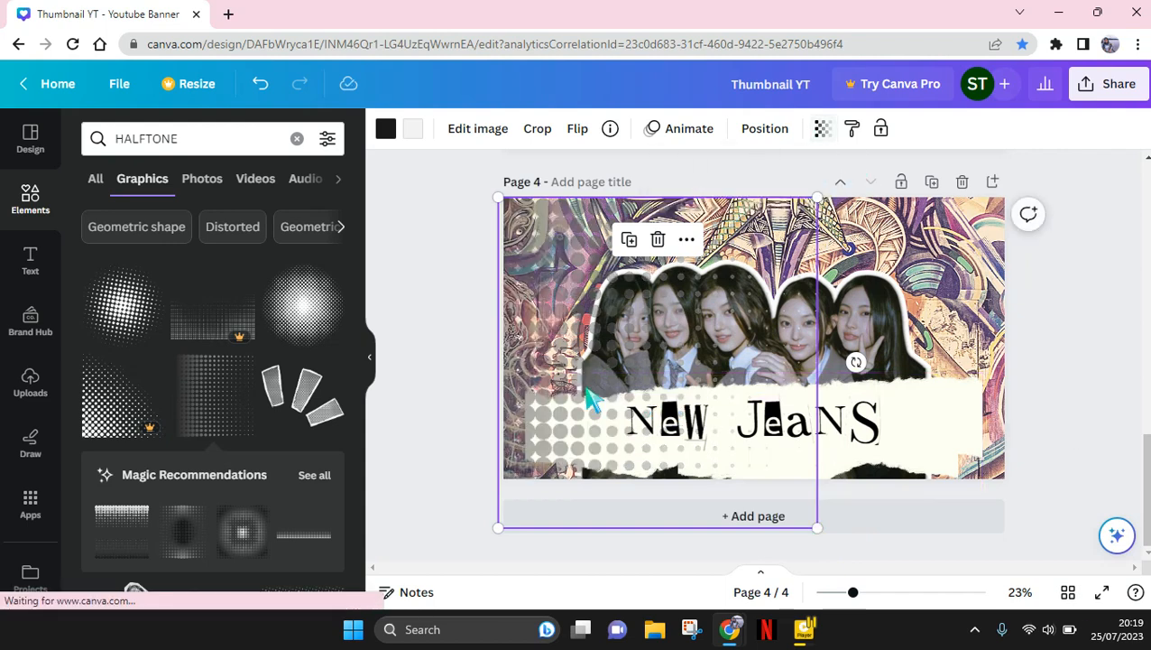
right_click(591, 399)
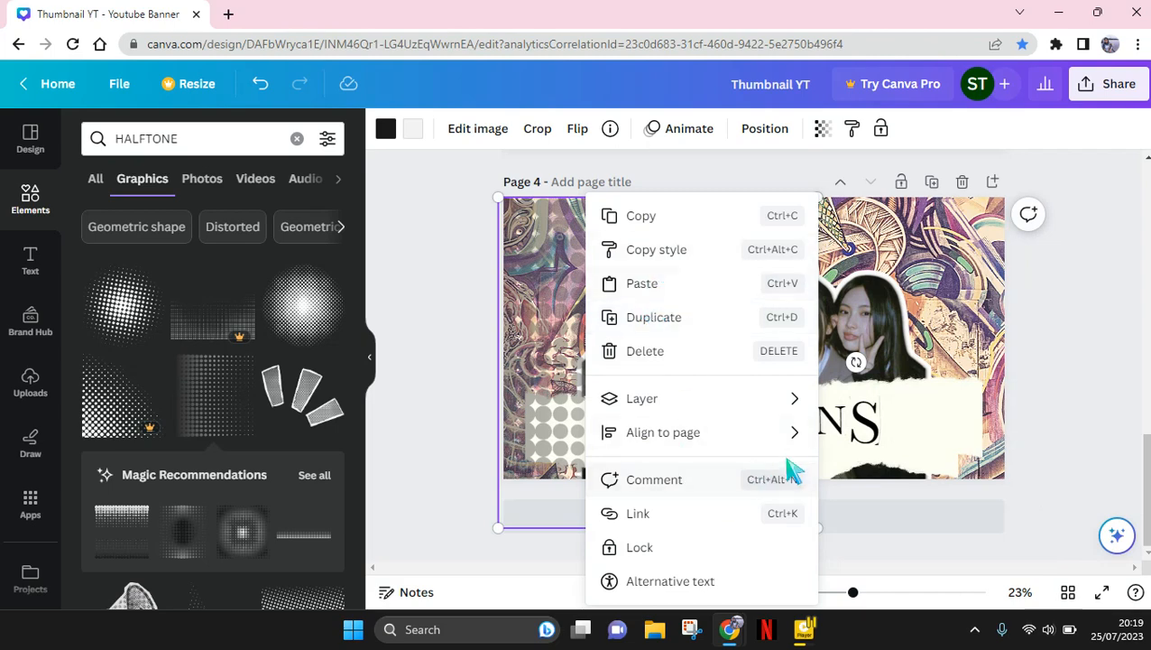
mouse_move(750, 436)
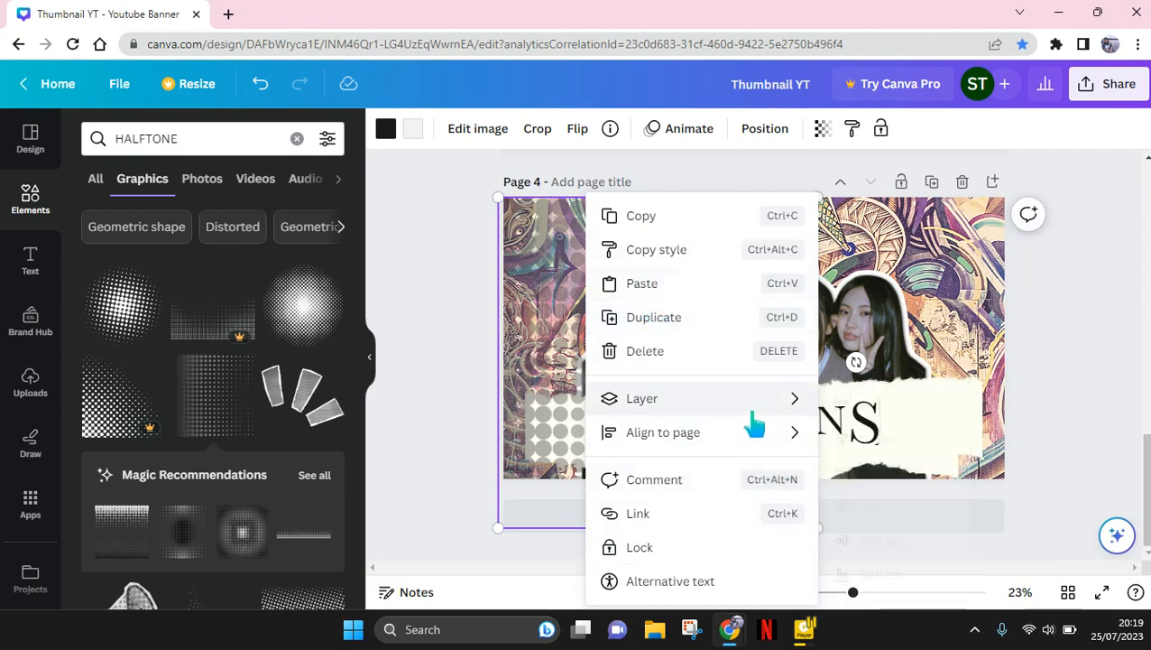
mouse_move(750, 411)
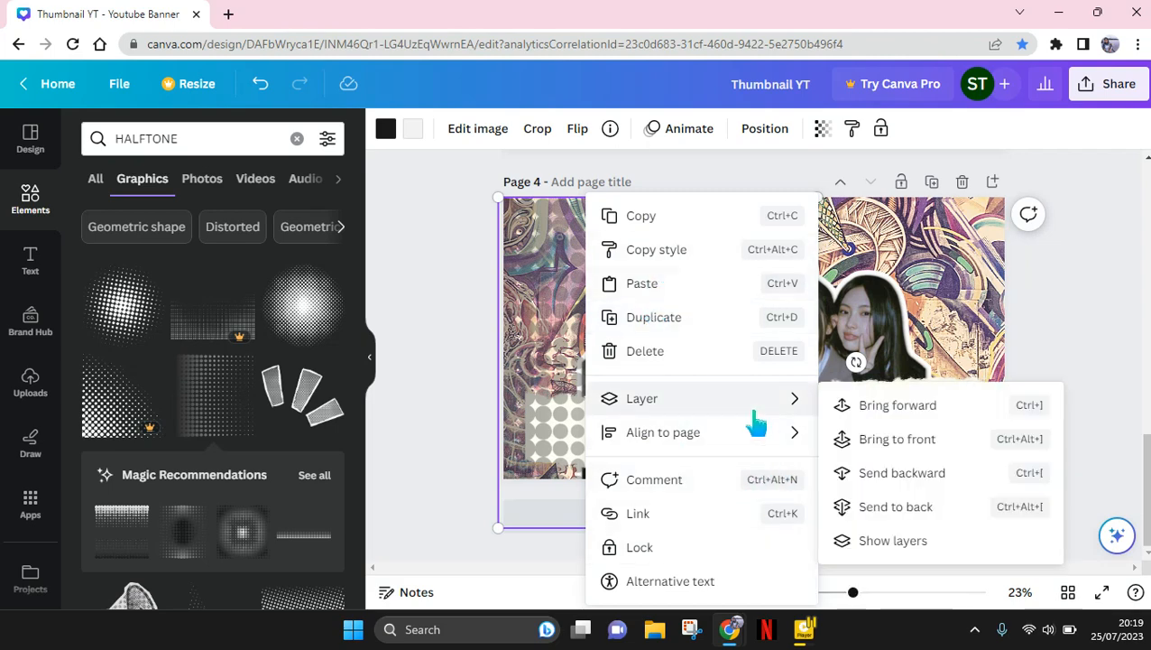
click(920, 508)
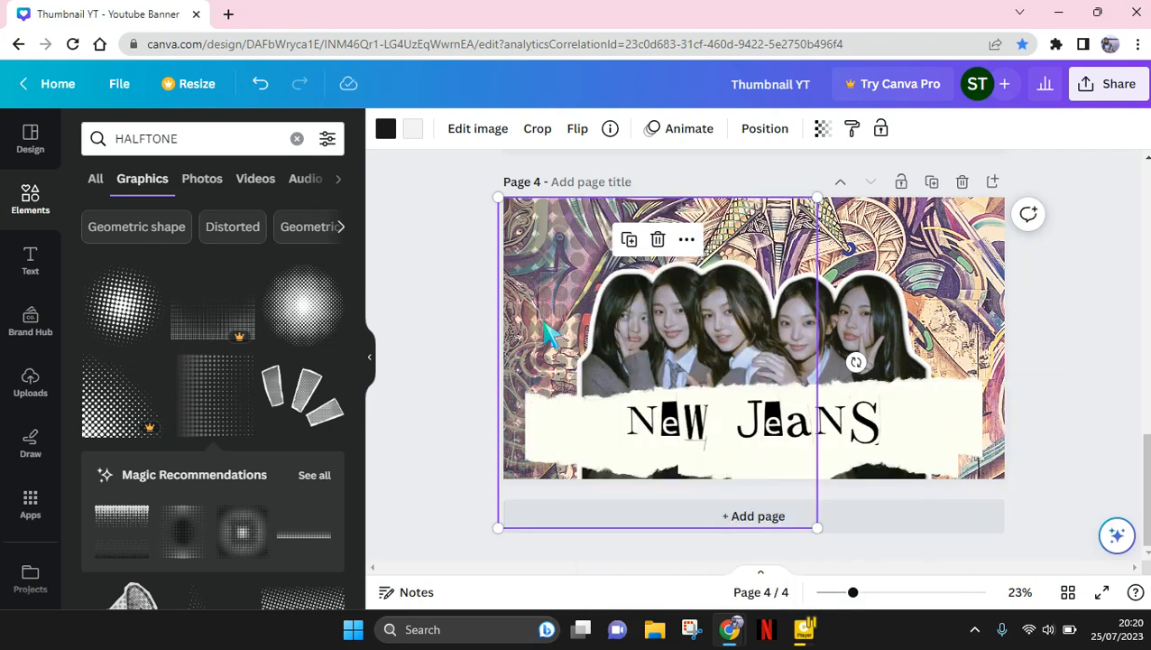
Duplicate the halftone graphic, move the copy over the right half of the page and send it to the back.
click(630, 244)
drag(593, 362, 802, 331)
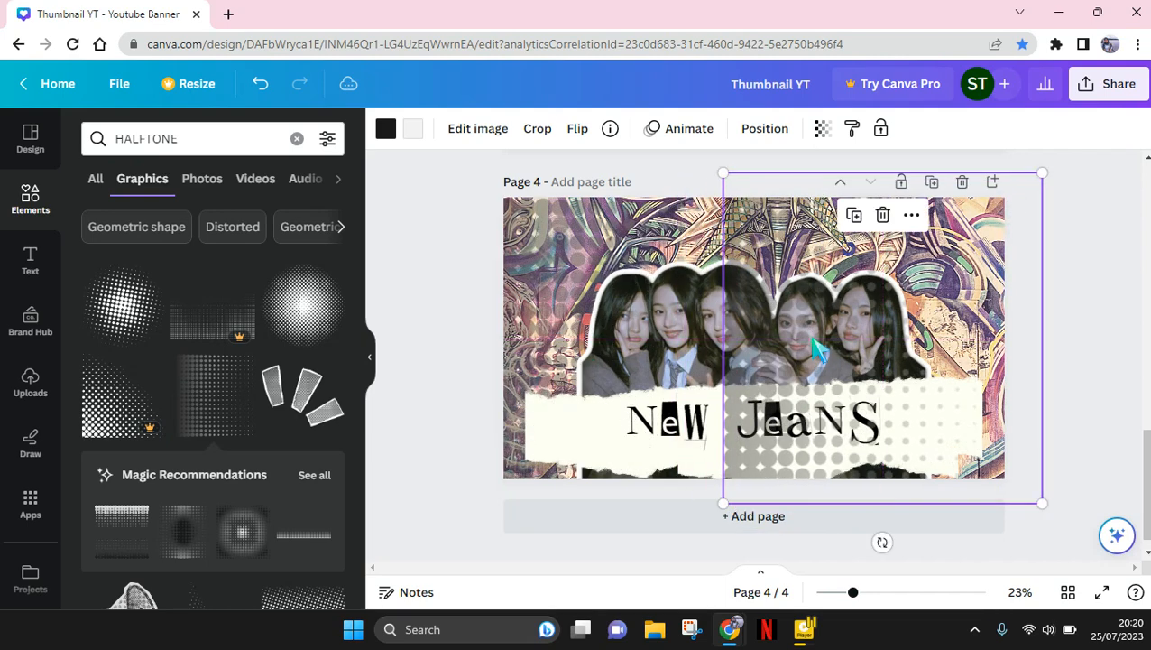
right_click(858, 359)
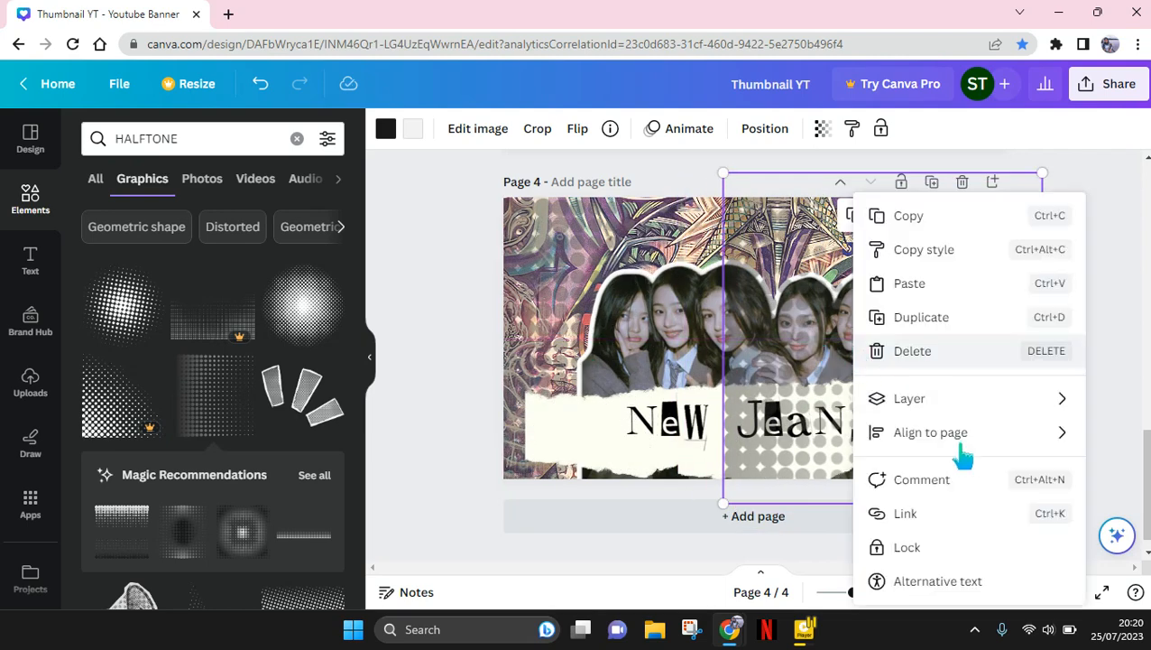
mouse_move(962, 406)
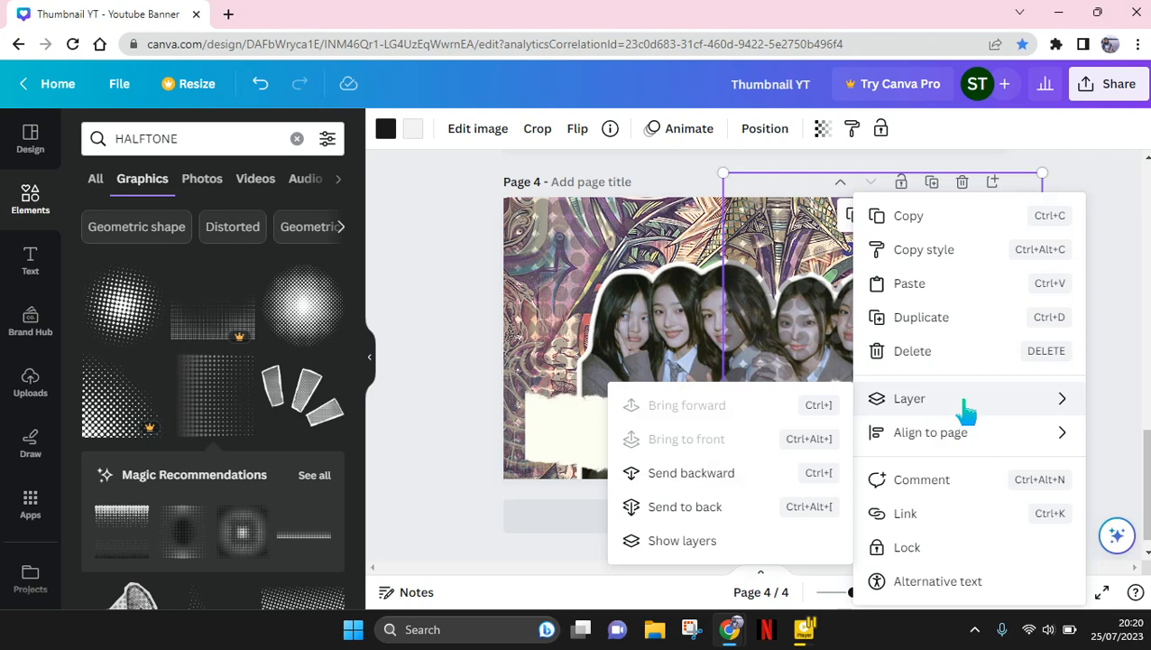
click(764, 510)
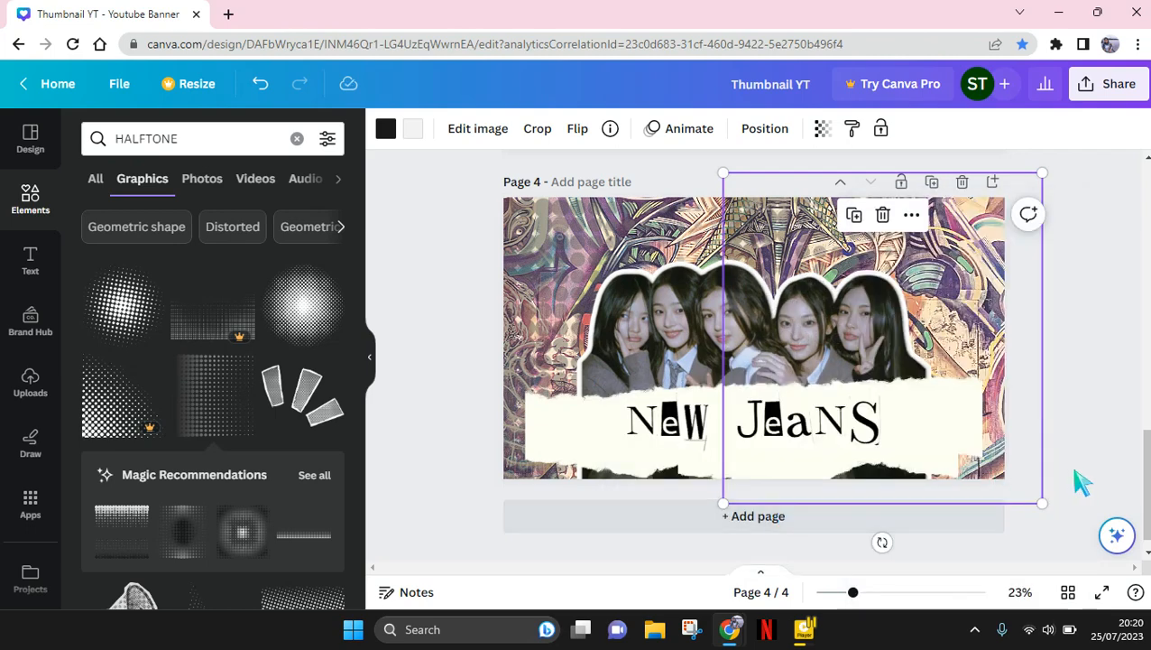
click(1082, 483)
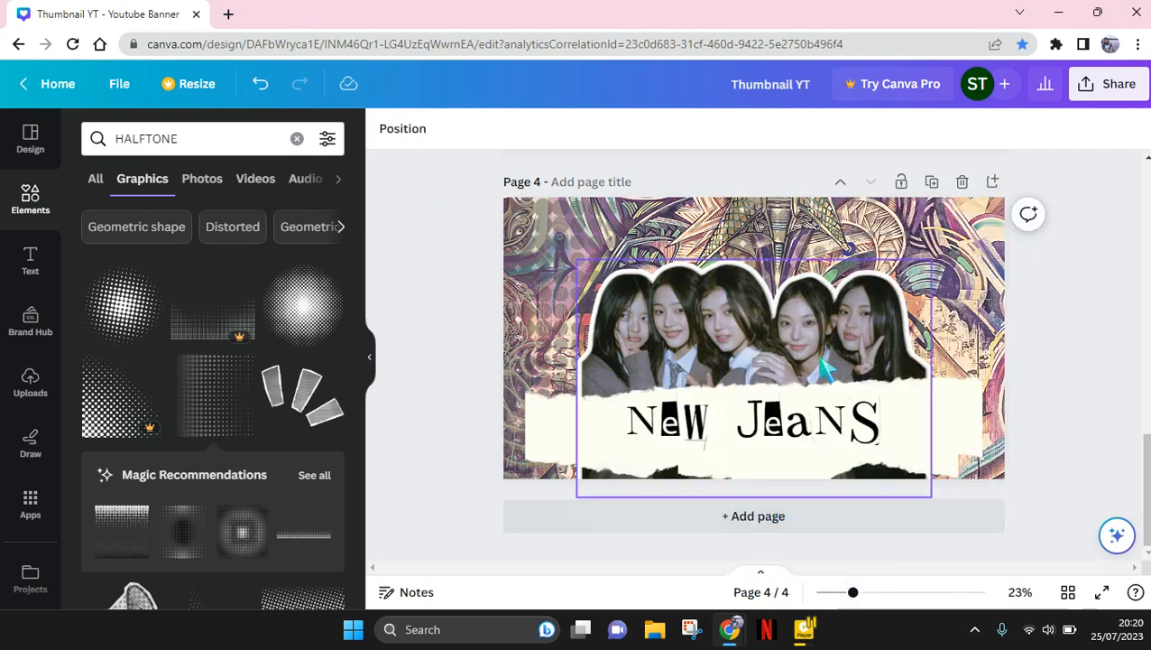